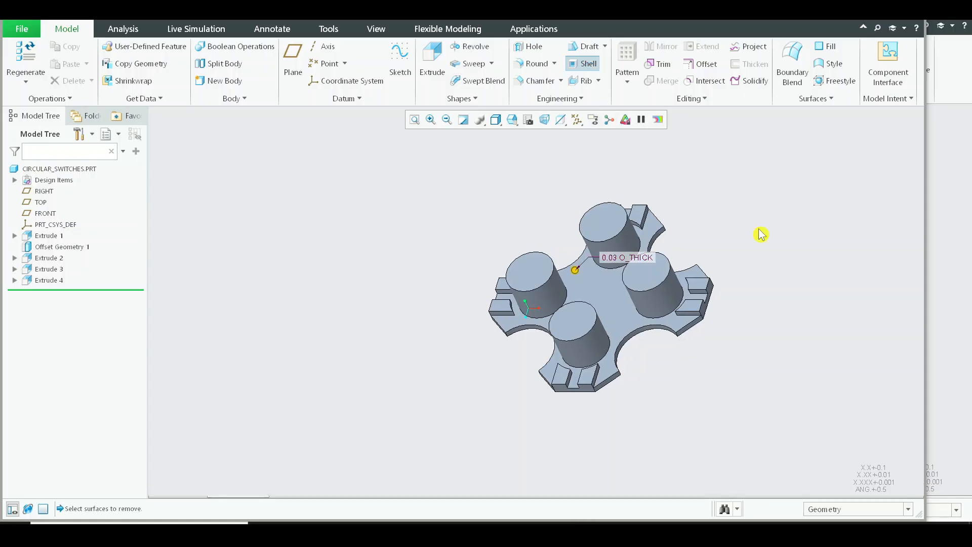
Step: Shell the body with a 0.03 wall thickness, removing the large flat face opposite the four cylinders
middle_drag(759, 235, 626, 116)
scroll(626, 115, down, 1)
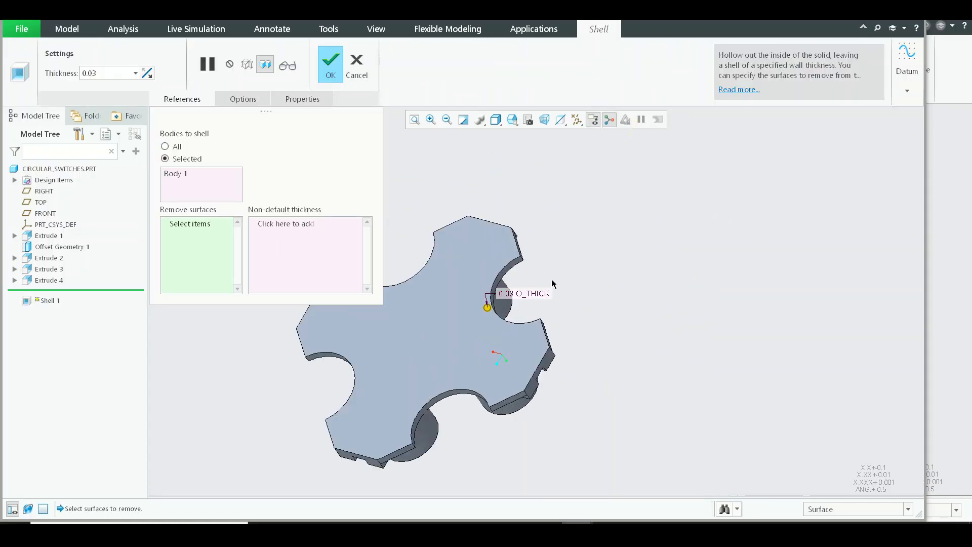
click(382, 434)
shift+middle_drag(409, 398, 458, 360)
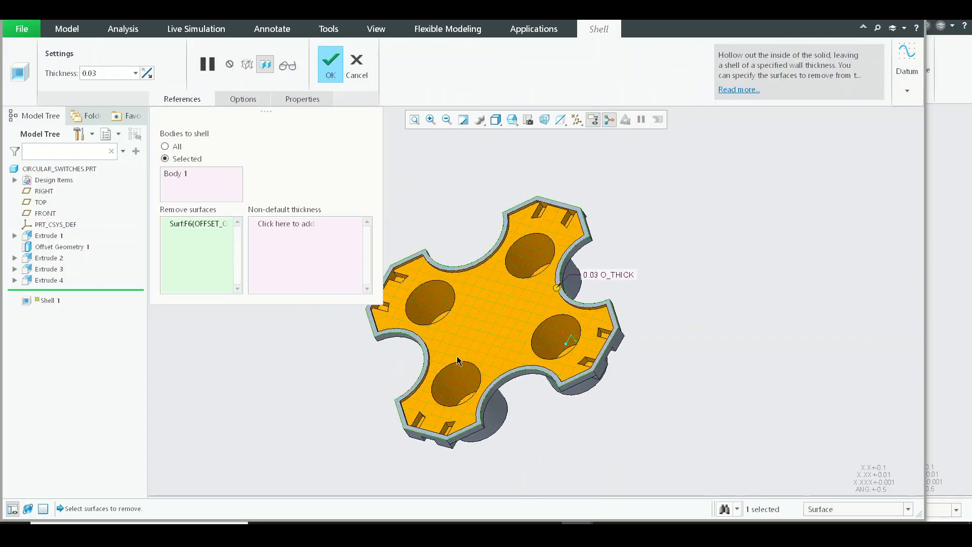
middle_drag(519, 302, 541, 297)
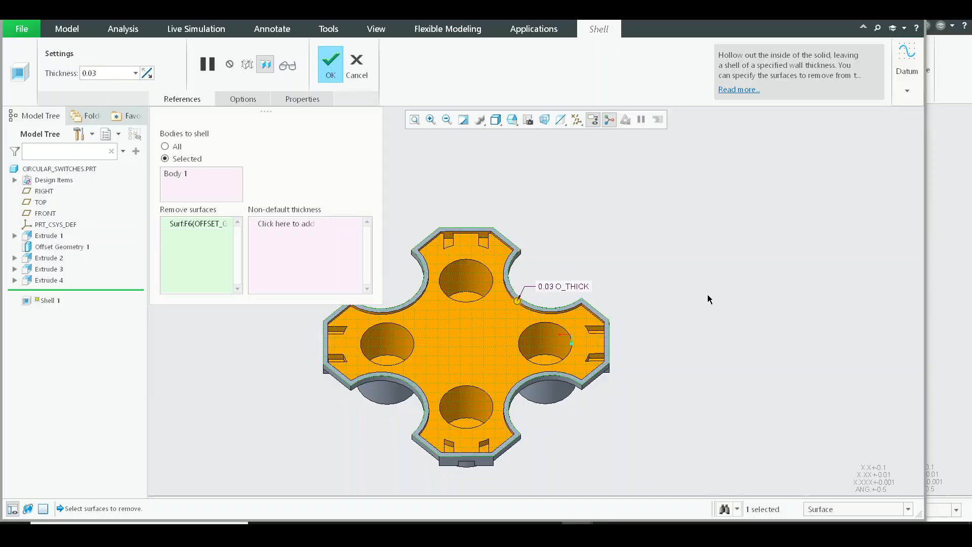
scroll(708, 295, up, 2)
scroll(450, 320, down, 3)
middle_click(466, 330)
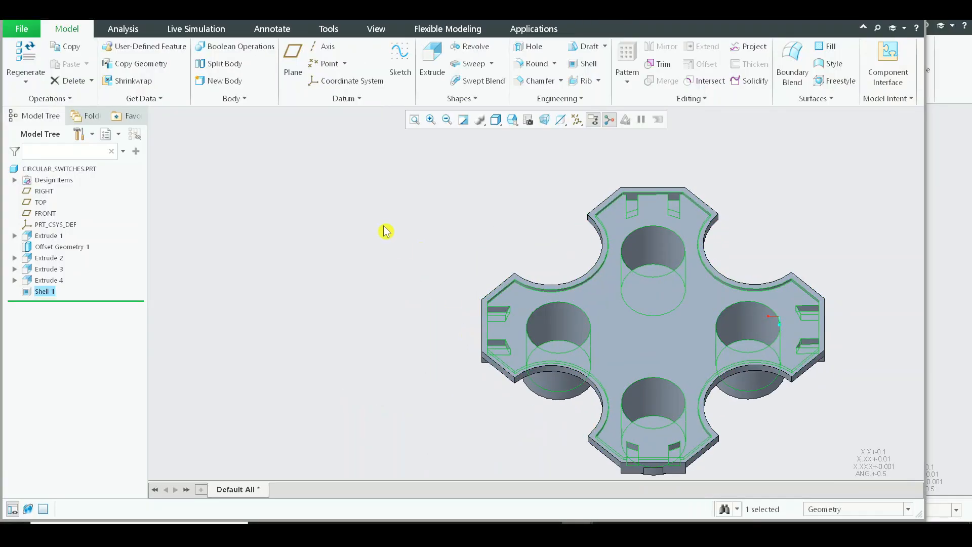
Step: Draft the inner wall of one cylinder by an angle of 1, using the shell's inner floor as the hinge
middle_drag(385, 231, 622, 358)
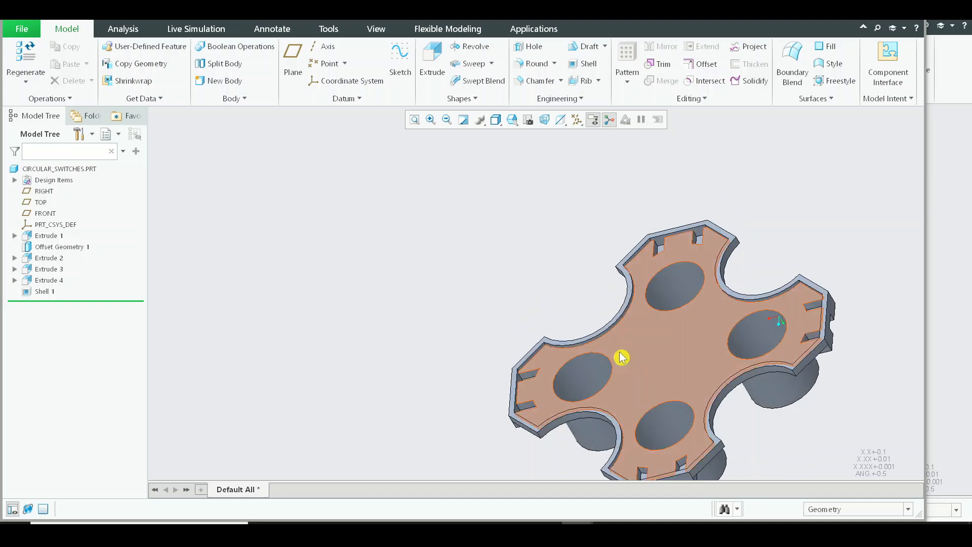
middle_drag(395, 170, 520, 132)
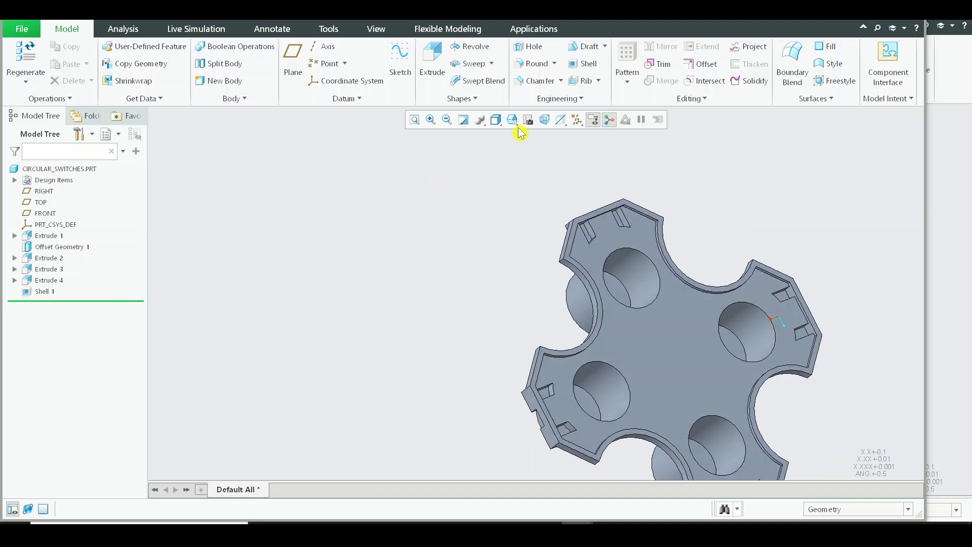
click(586, 46)
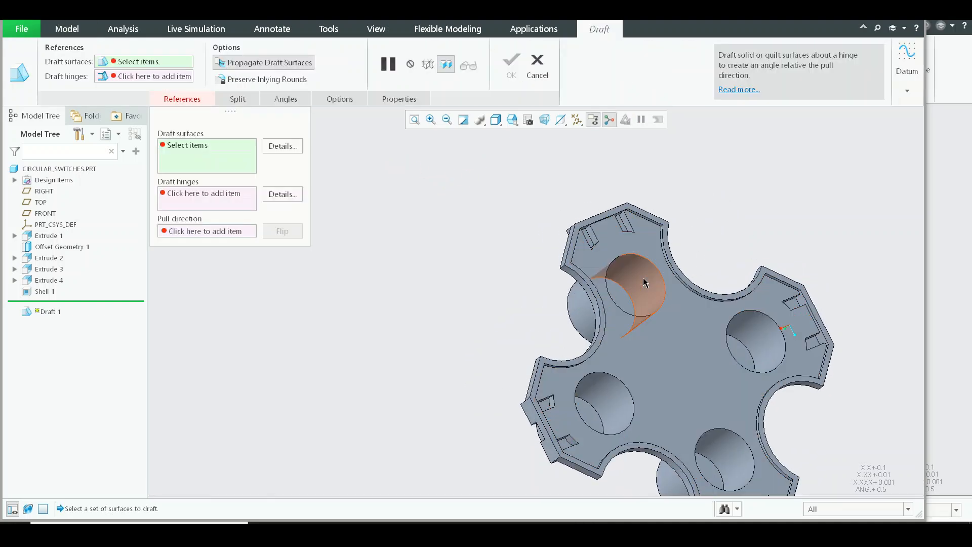
click(633, 269)
middle_drag(633, 268, 537, 273)
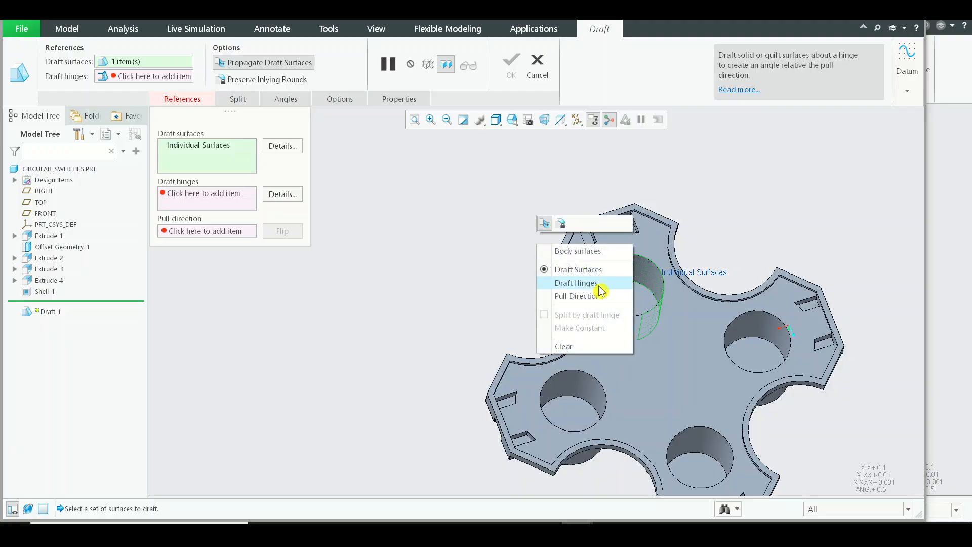
click(626, 328)
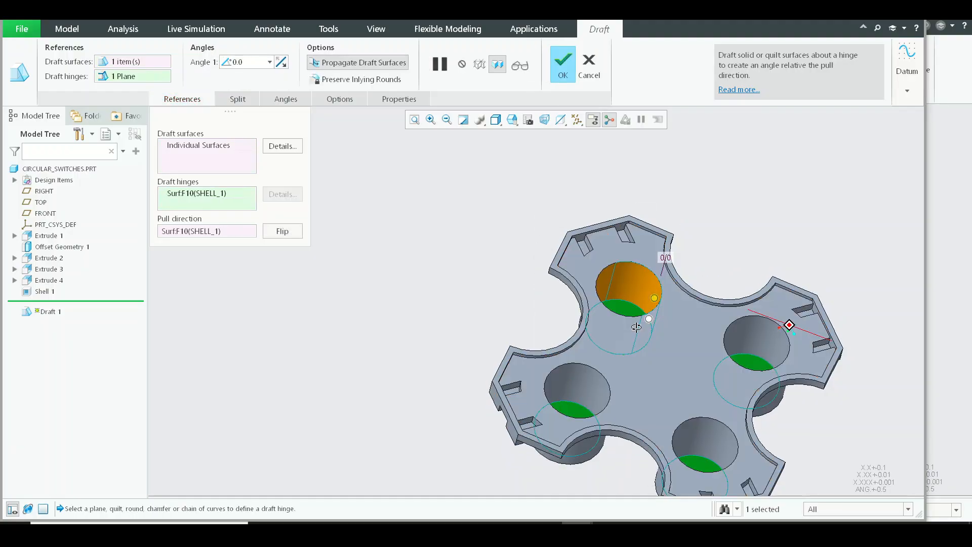
scroll(653, 304, up, 5)
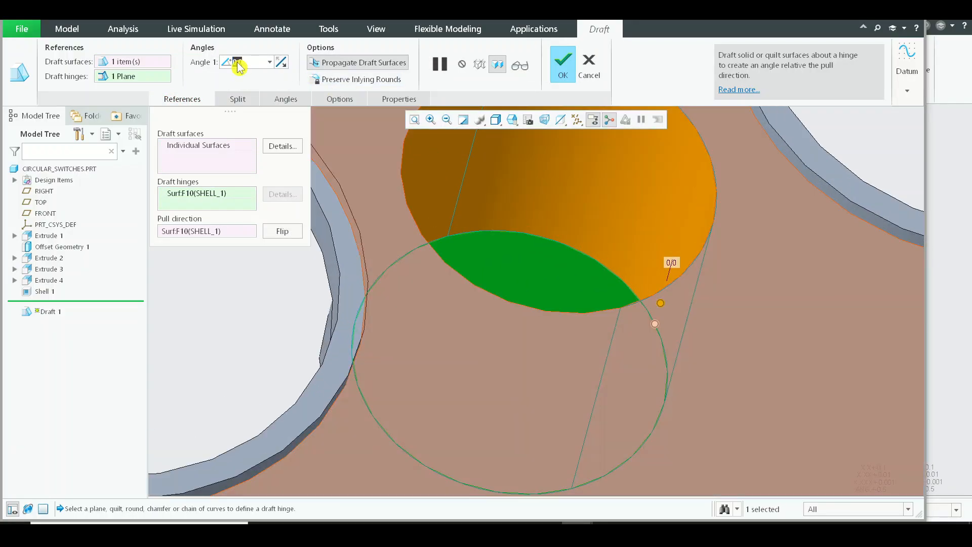
text(1)
key(Return)
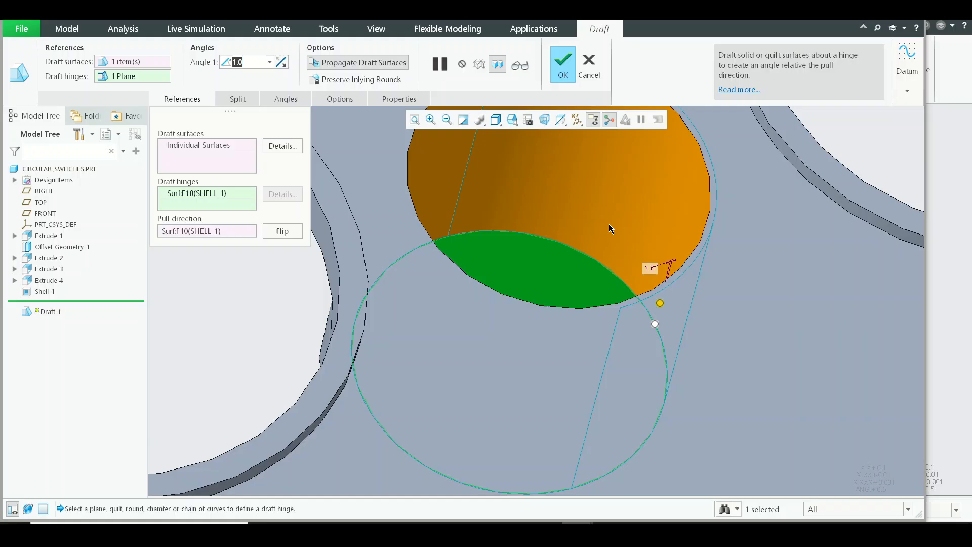
middle_click(609, 225)
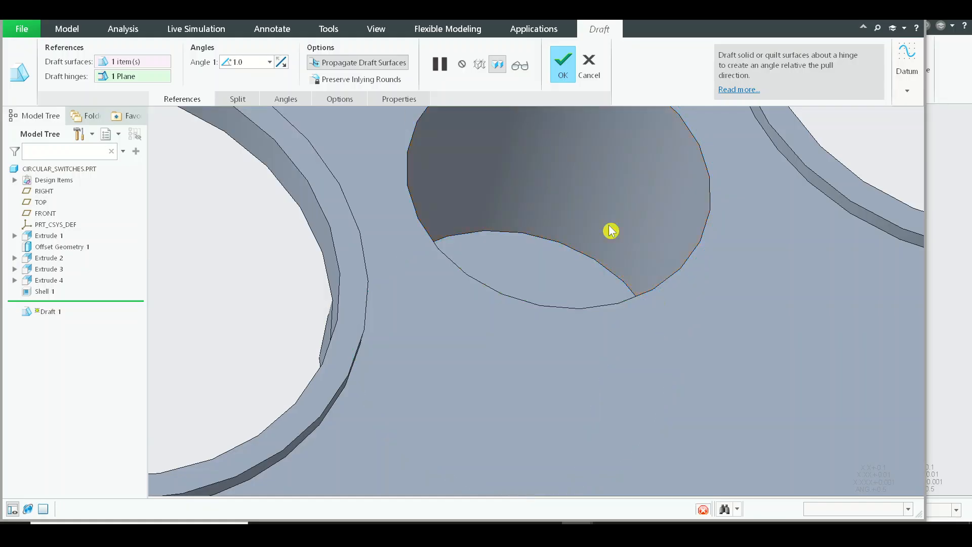
Step: View the shell's inner floor straight on and examine the taper of the drafted cylinder wall
scroll(613, 228, down, 5)
click(338, 227)
key(ctrl+d)
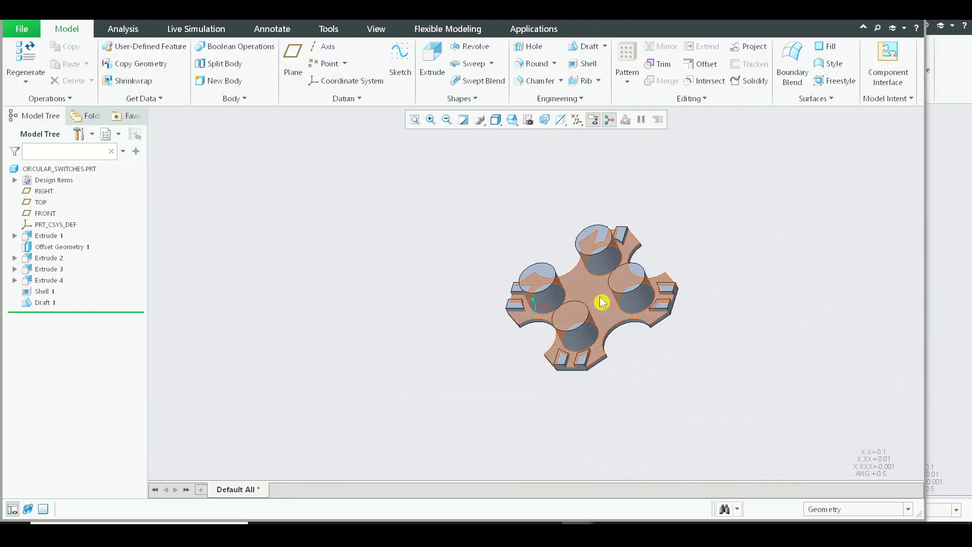
middle_drag(601, 302, 652, 302)
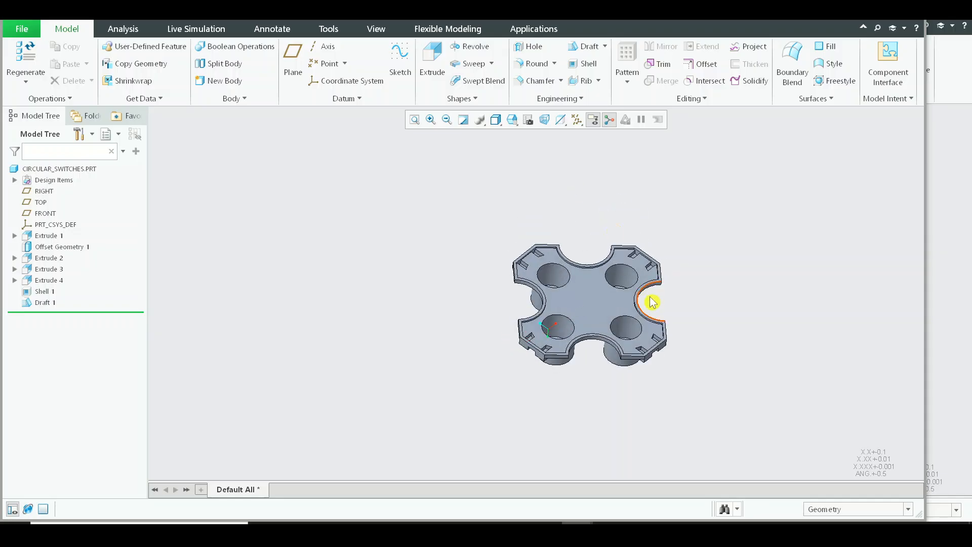
scroll(608, 274, up, 5)
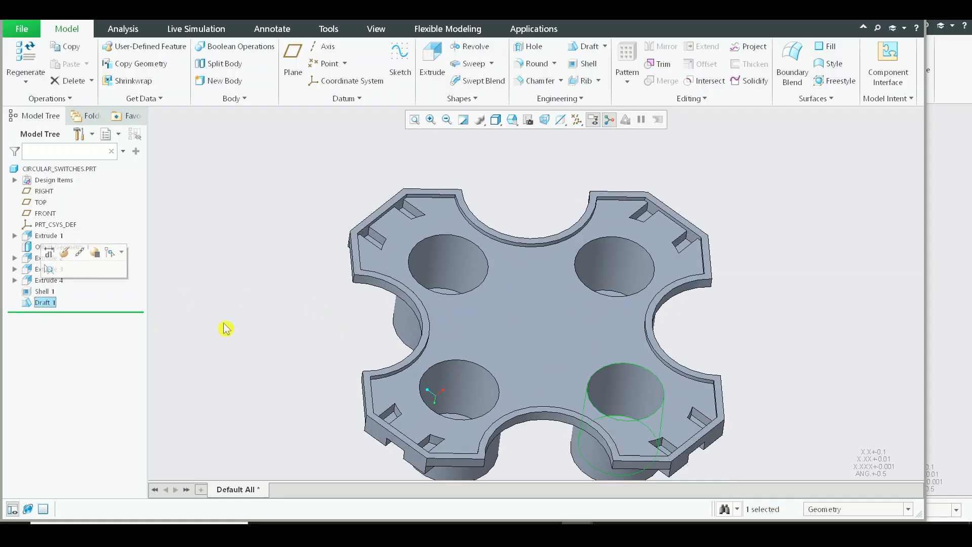
click(565, 337)
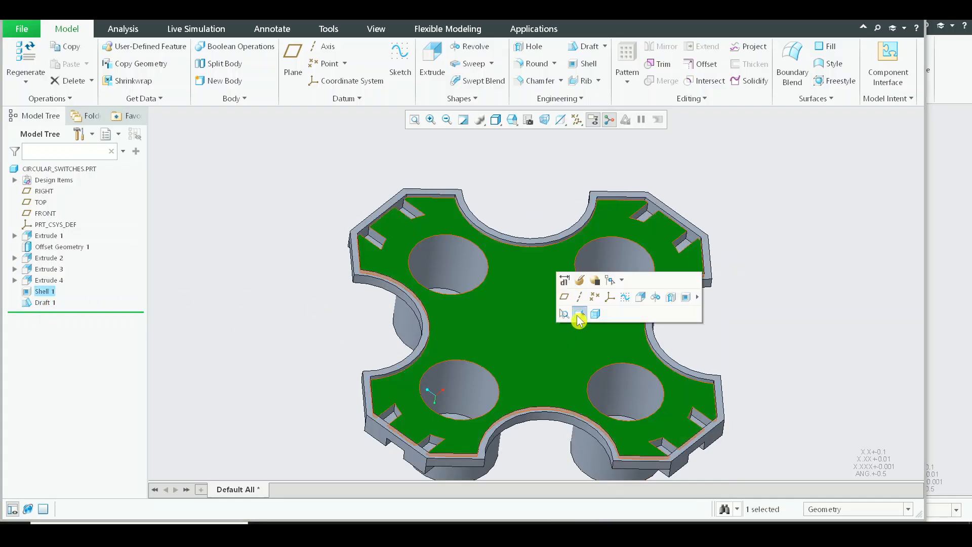
click(580, 314)
scroll(608, 335, up, 5)
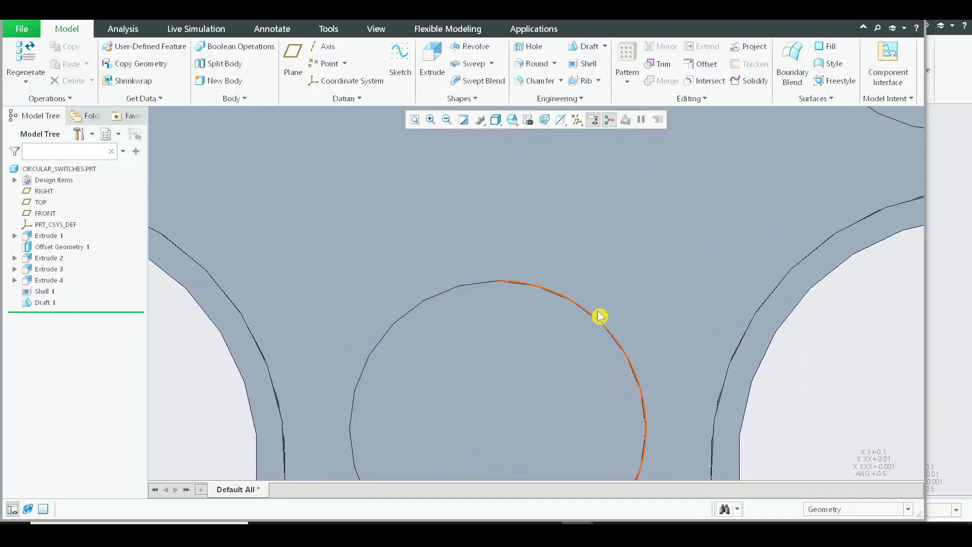
scroll(600, 315, up, 2)
scroll(577, 311, down, 7)
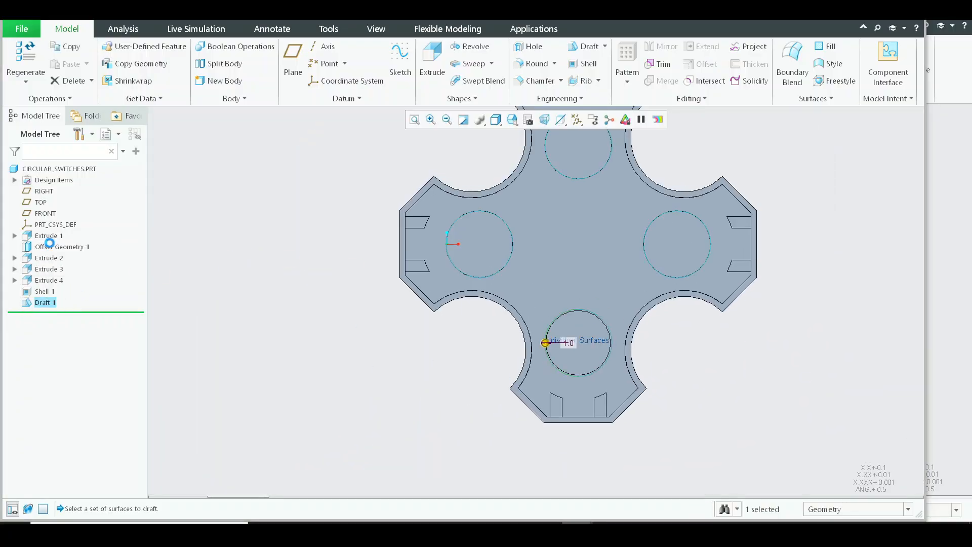
Step: Reverse the draft angle direction on the cylinder's inner wall and inspect the edge around its opening
click(309, 63)
scroll(605, 296, up, 5)
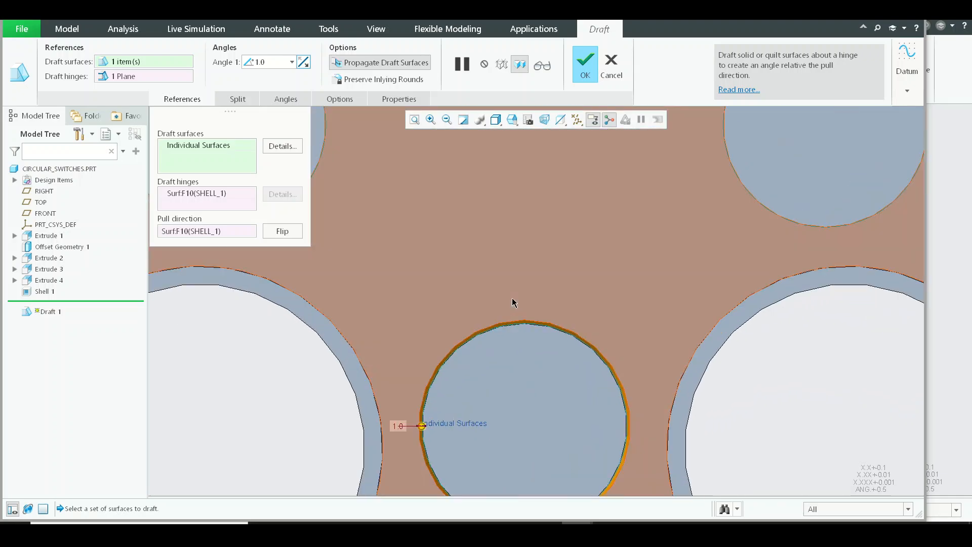
middle_click(513, 301)
scroll(476, 359, up, 3)
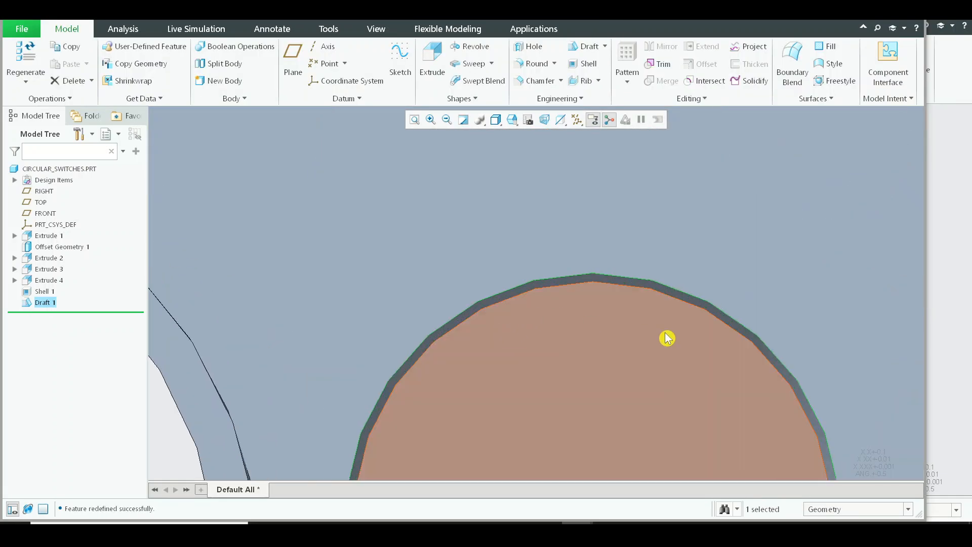
scroll(669, 336, up, 3)
scroll(612, 276, down, 5)
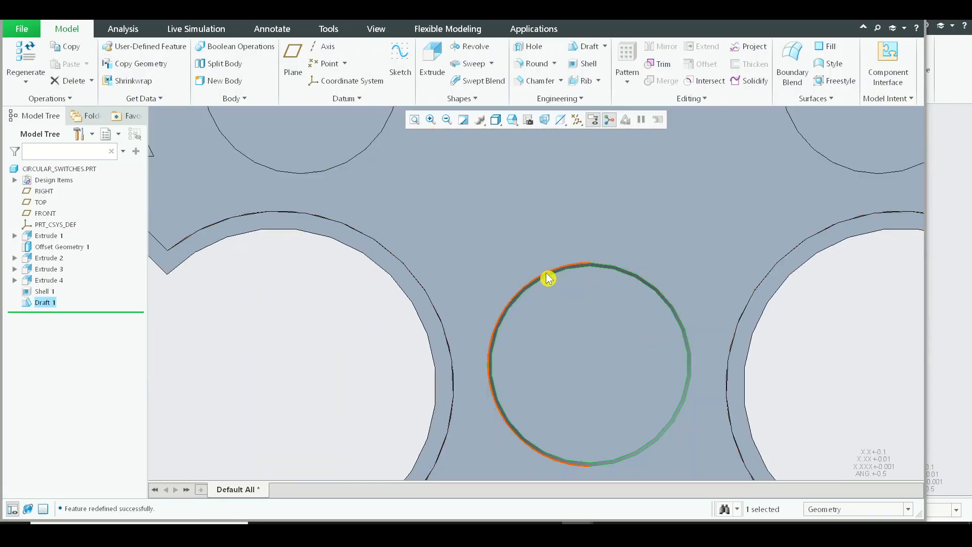
scroll(612, 282, up, 5)
scroll(639, 270, down, 8)
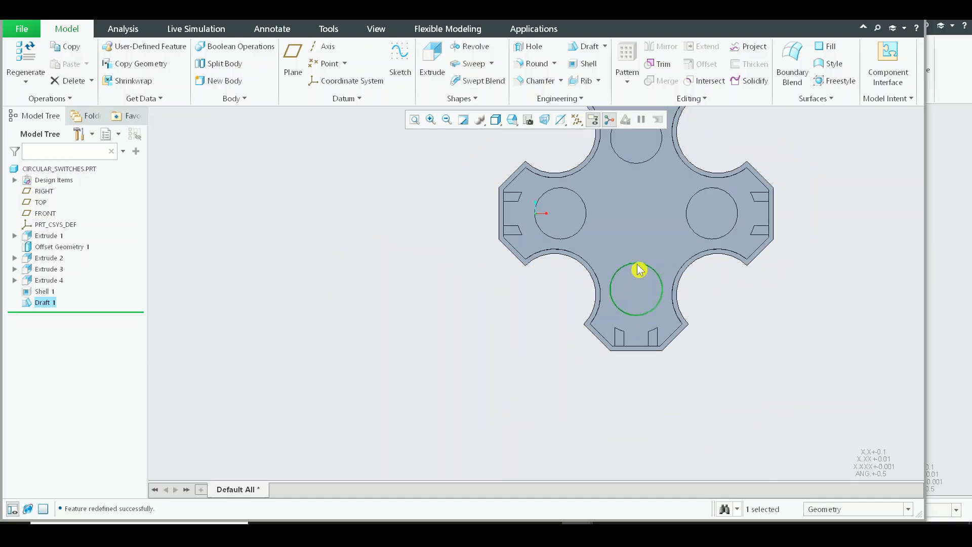
Step: Redefine the draft to include the inner walls of the other three cylinders
middle_drag(649, 369, 670, 427)
scroll(645, 265, down, 3)
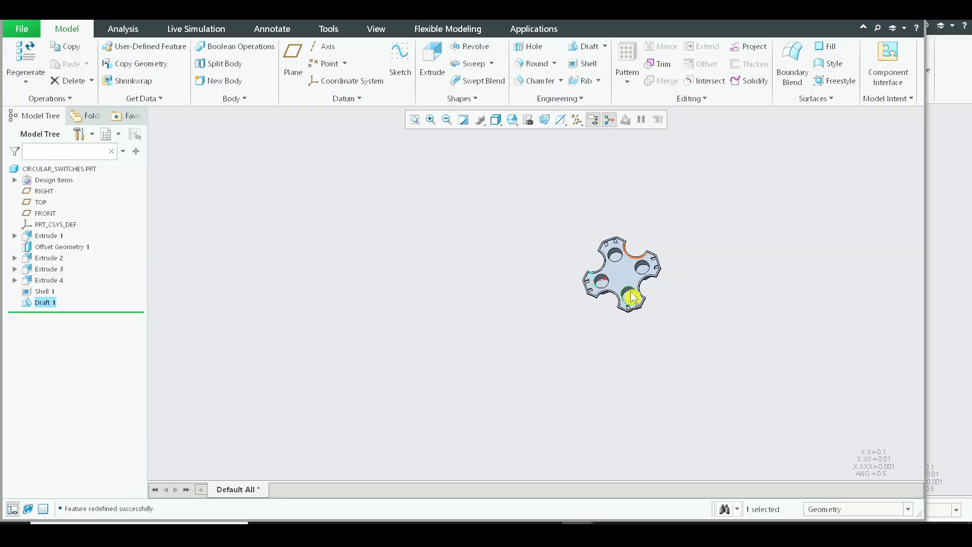
scroll(632, 299, up, 3)
middle_drag(631, 305, 602, 338)
scroll(601, 340, up, 3)
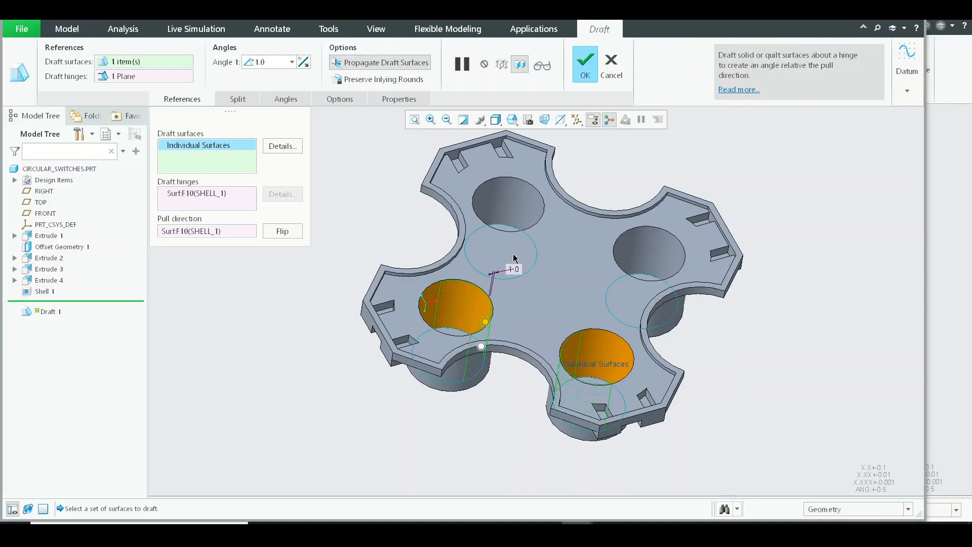
ctrl+click(520, 197)
ctrl+click(666, 266)
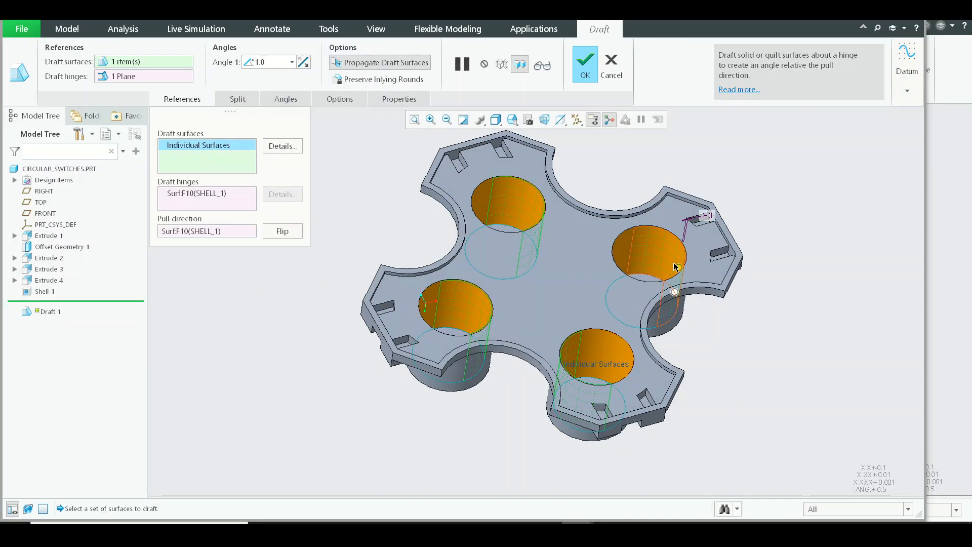
Step: Add a curved inner rim wall, the adjoining straight rim walls of one arm and its slot walls to the draft surfaces
scroll(600, 233, up, 2)
scroll(602, 202, up, 3)
scroll(603, 203, down, 3)
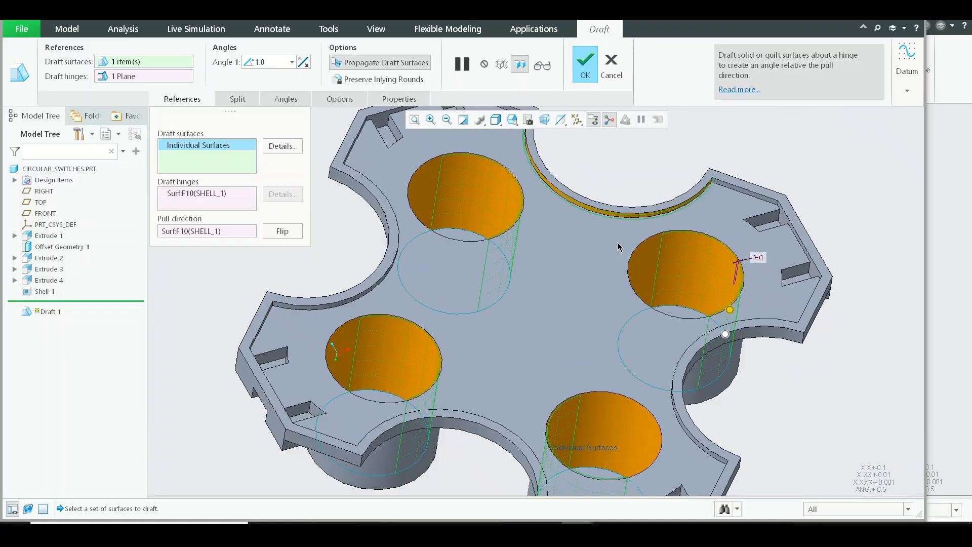
scroll(543, 163, up, 2)
scroll(562, 221, up, 2)
scroll(425, 194, up, 3)
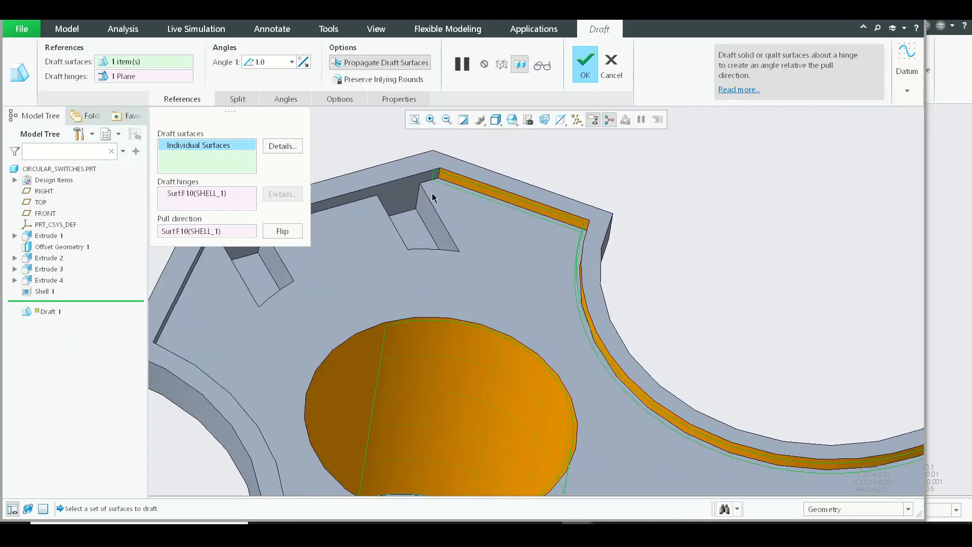
scroll(425, 215, down, 4)
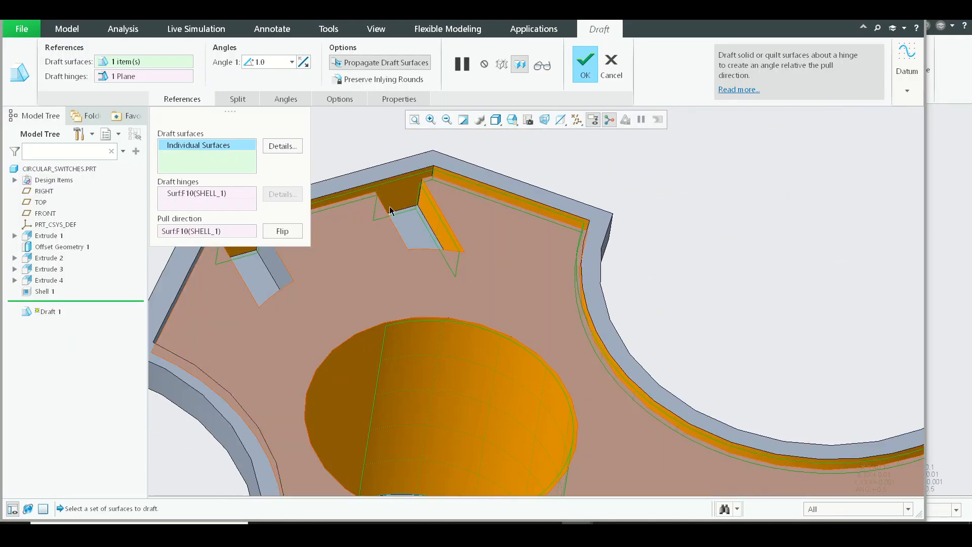
scroll(335, 251, up, 4)
Step: Add the same arm's remaining angled rim wall and the remaining side walls of its two slots to the draft surfaces
middle_drag(325, 335, 568, 332)
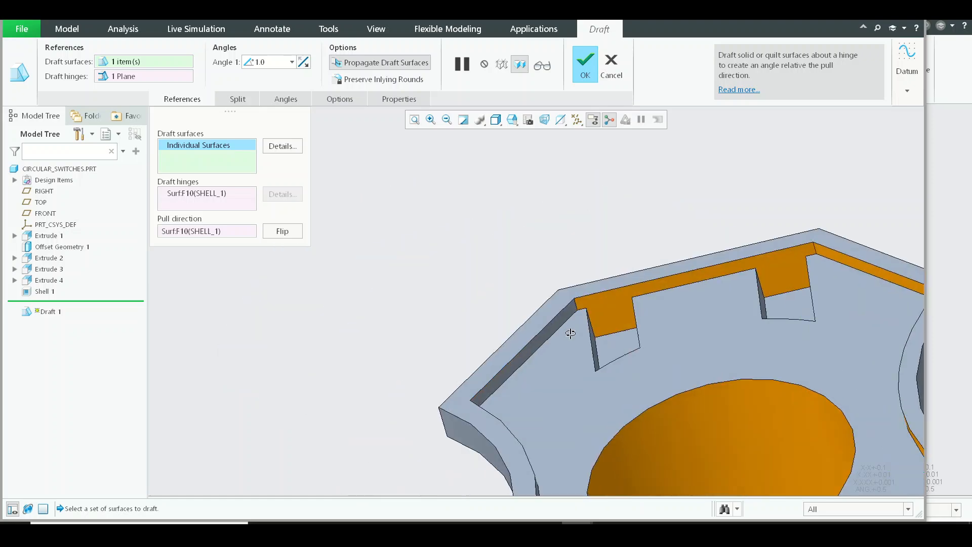
scroll(607, 349, down, 2)
scroll(606, 348, up, 3)
ctrl+click(573, 337)
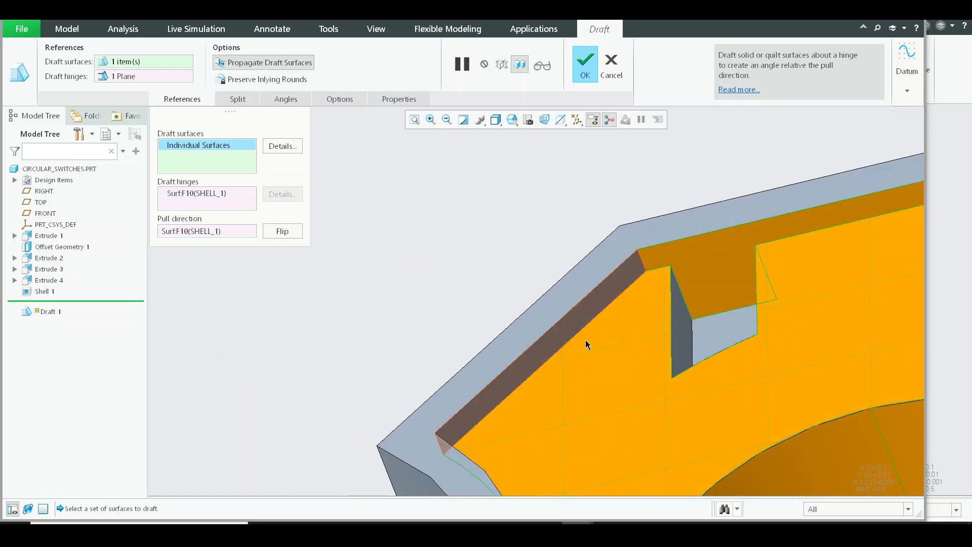
scroll(688, 317, down, 4)
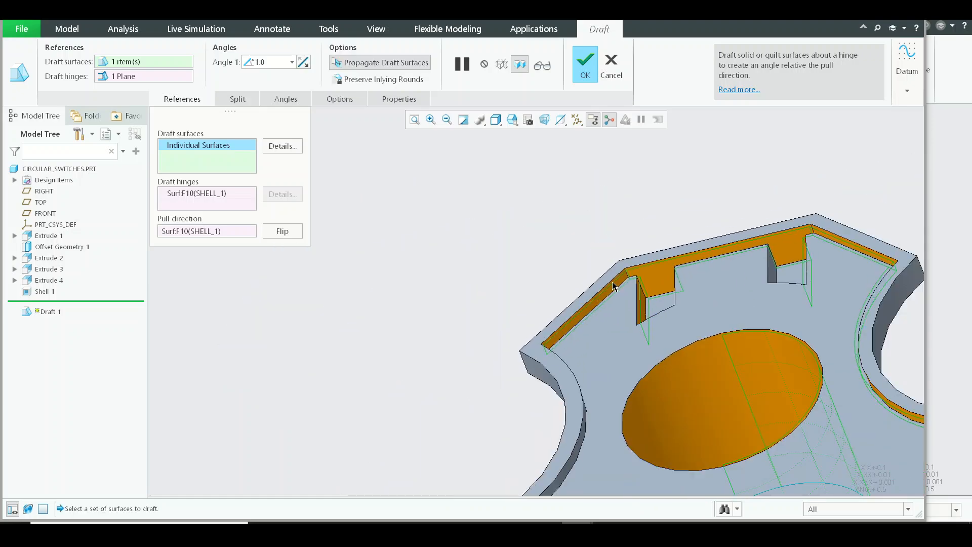
scroll(369, 249, up, 2)
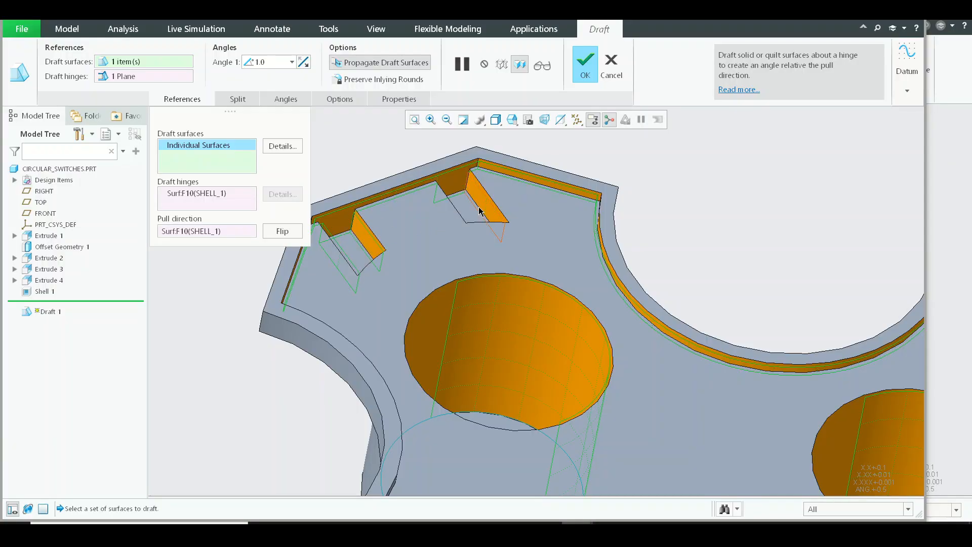
middle_drag(480, 211, 549, 415)
scroll(496, 270, up, 2)
scroll(458, 326, down, 1)
scroll(422, 280, up, 2)
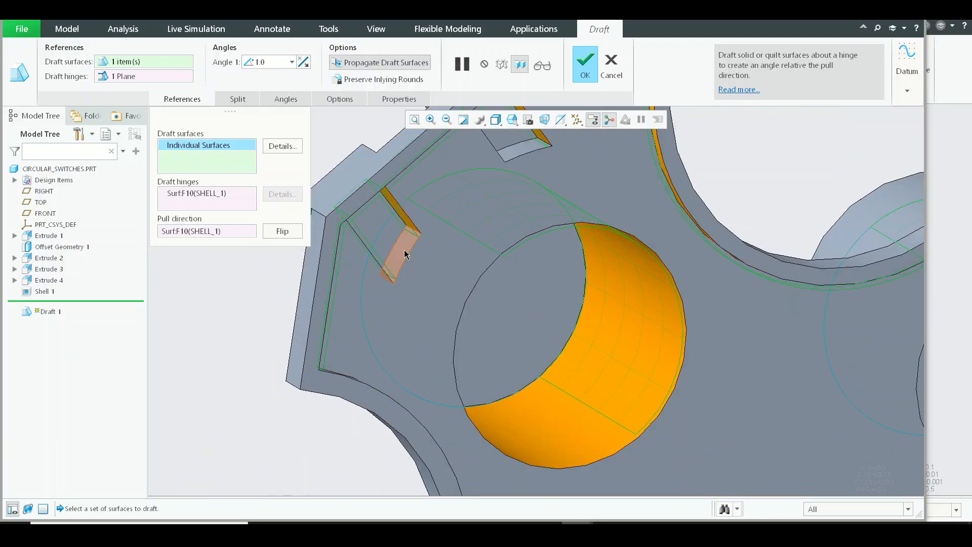
scroll(541, 232, down, 4)
Step: Add the curved inner rim wall leading to another arm to the draft surfaces
shift+middle_drag(673, 339, 584, 248)
middle_drag(585, 248, 699, 278)
shift+middle_drag(694, 399, 660, 288)
scroll(694, 320, up, 4)
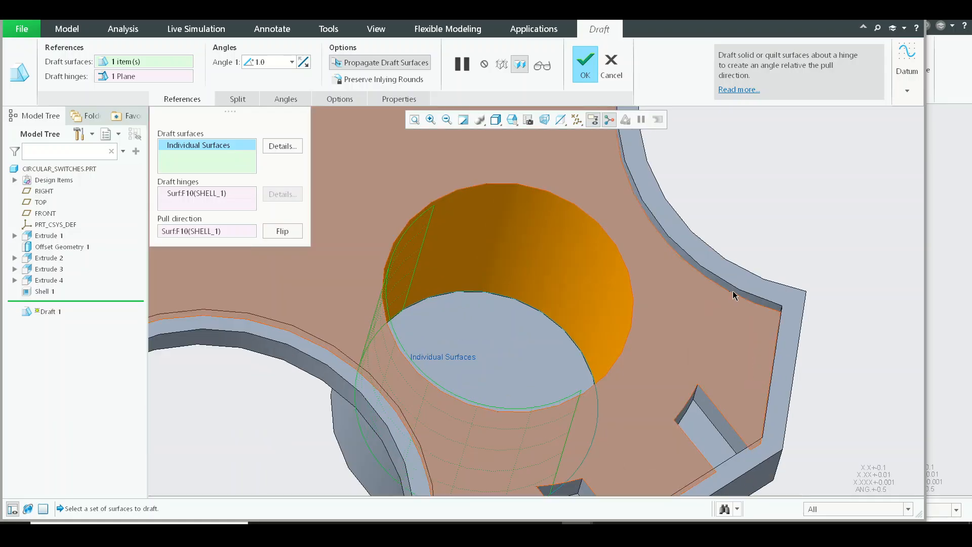
ctrl+click(736, 287)
middle_drag(762, 322, 788, 344)
scroll(512, 279, up, 4)
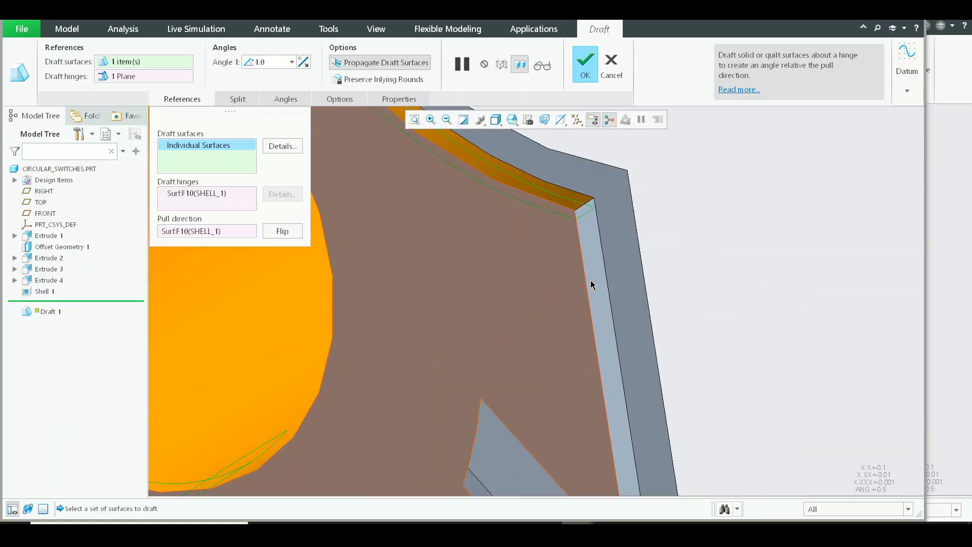
Step: Add the straight rim wall beside that curve and the side wall of the nearest slot to the draft surfaces
ctrl+click(599, 286)
scroll(597, 290, down, 4)
scroll(566, 351, up, 4)
ctrl+click(556, 391)
scroll(604, 329, down, 4)
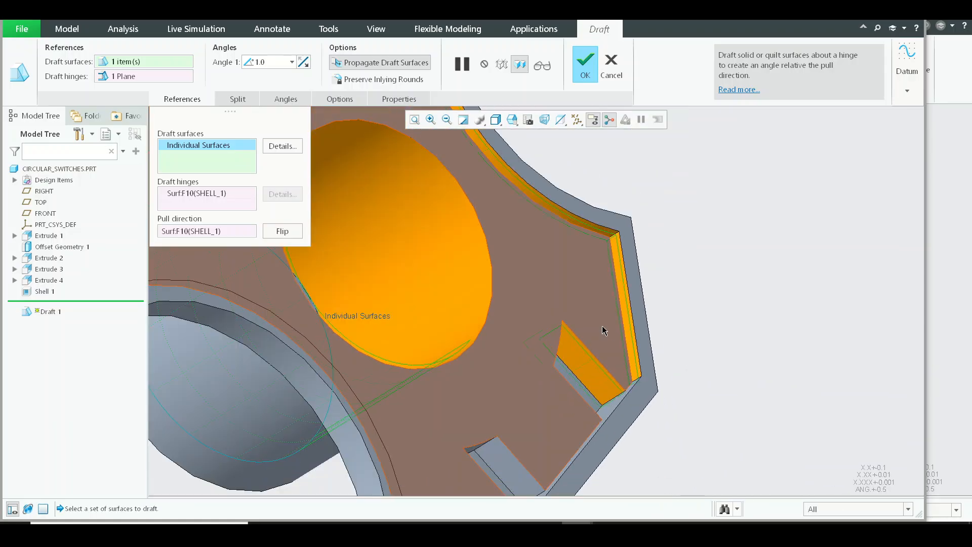
Step: Add one slot's remaining wall, the side wall of the neighbouring slot and the arm's angled rim wall to the draft surfaces
middle_drag(603, 330, 713, 357)
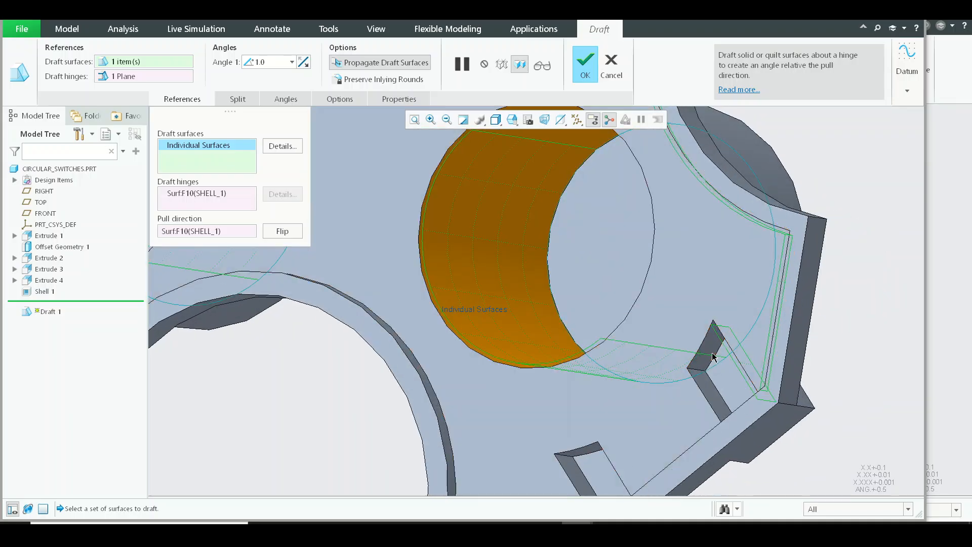
middle_drag(714, 395, 767, 426)
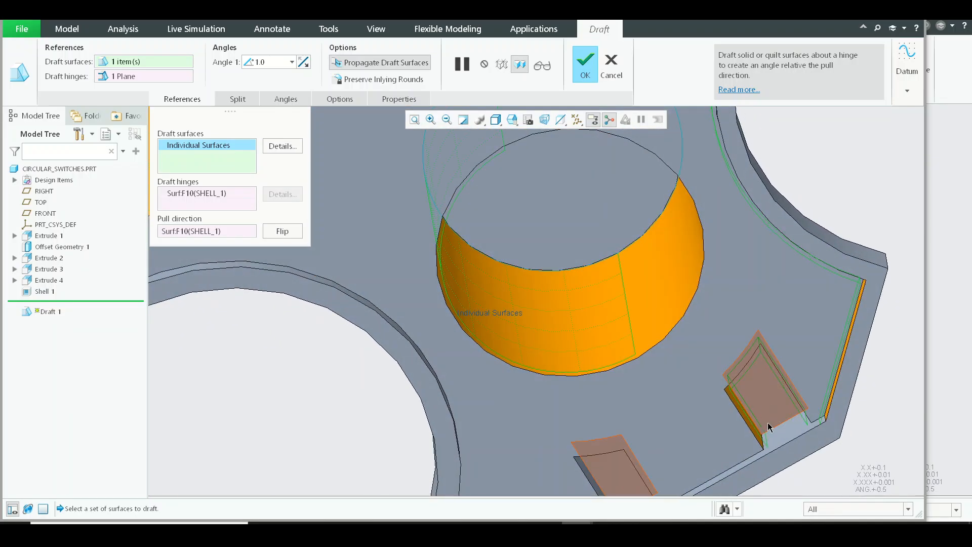
ctrl+click(783, 441)
shift+middle_drag(742, 384, 768, 247)
middle_drag(655, 370, 632, 357)
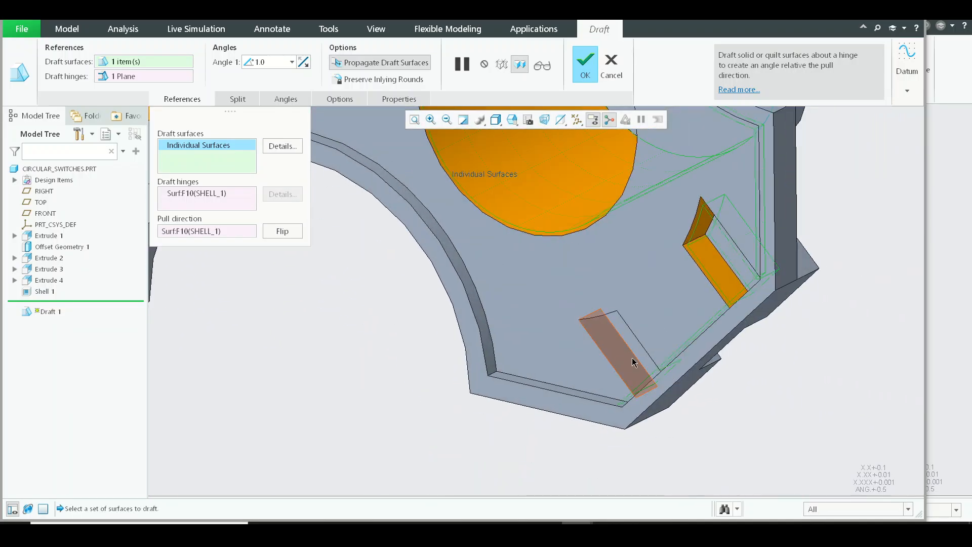
ctrl+click(632, 357)
ctrl+click(572, 393)
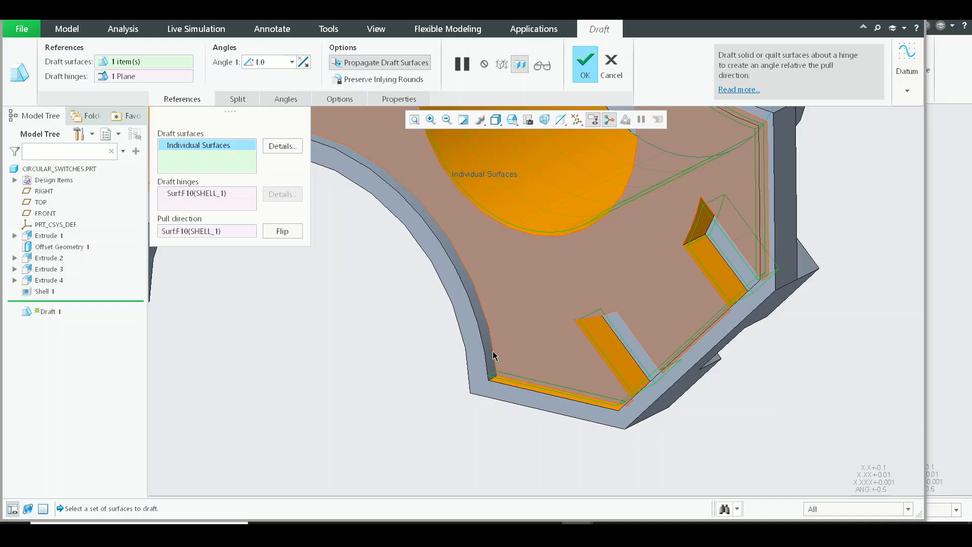
Step: Add the opposite side walls and inner end wall of the same arm's two slots to the draft surfaces
scroll(588, 396, up, 4)
middle_drag(588, 395, 655, 435)
scroll(656, 435, down, 5)
scroll(698, 362, up, 5)
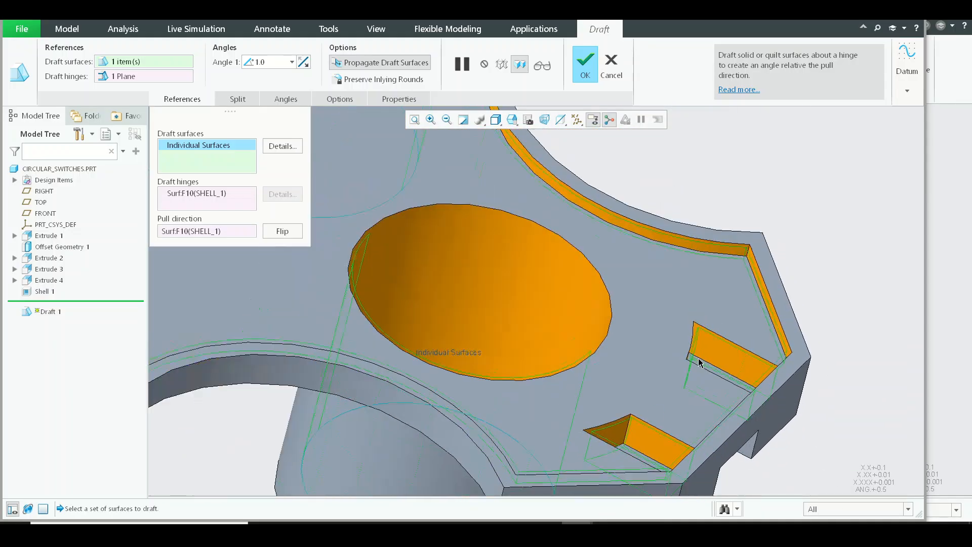
Step: Add the side walls and inner end walls of the adjacent arm's two slots to the draft surfaces
scroll(370, 397, down, 4)
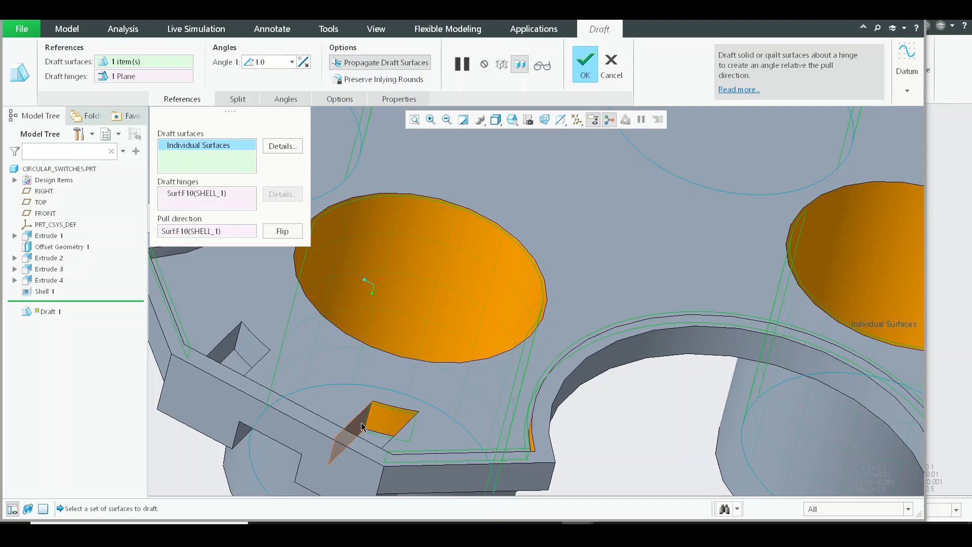
shift+middle_drag(338, 364, 518, 449)
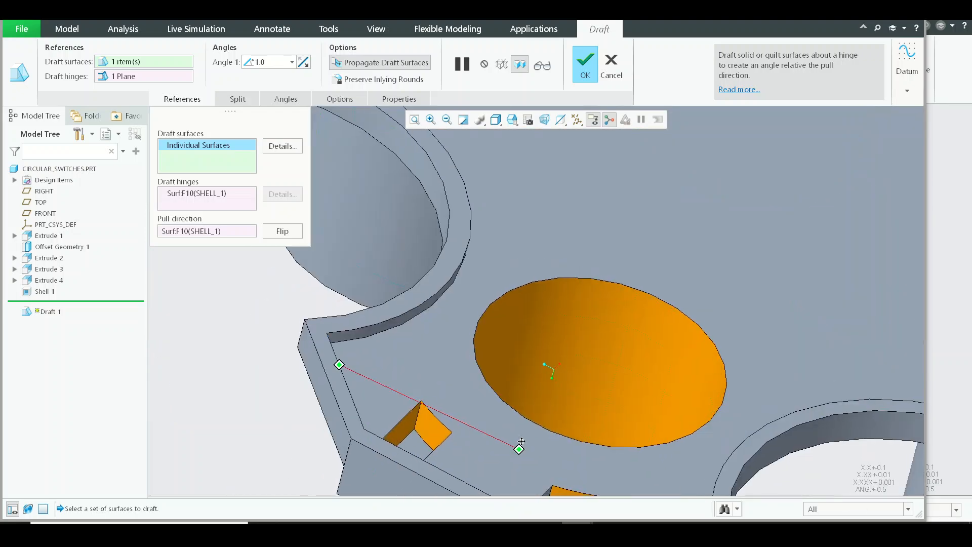
ctrl+click(396, 315)
middle_drag(505, 360, 453, 446)
scroll(588, 320, up, 3)
Step: Pick the side and inner end walls of another arm's two slots and the adjacent inner cylinder wall as draft surfaces
middle_drag(588, 321, 516, 336)
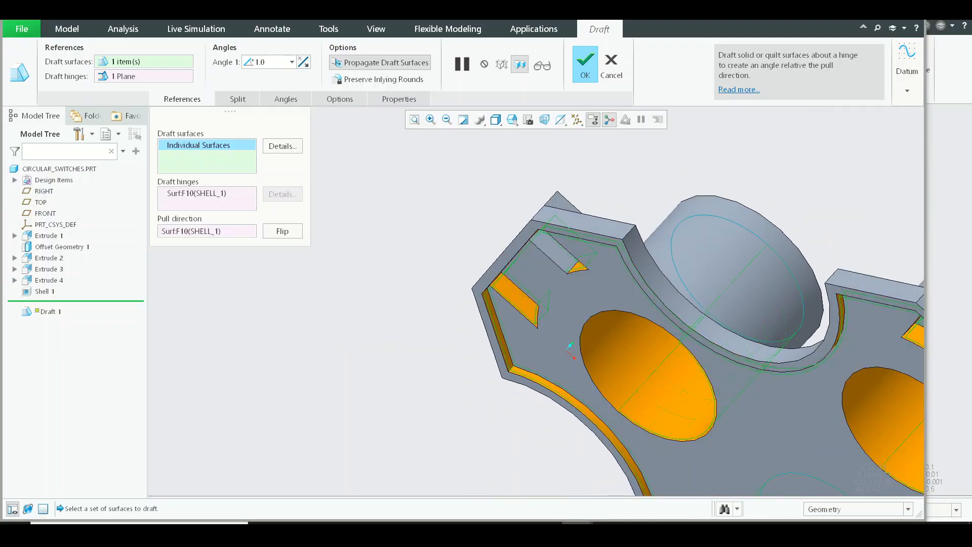
click(515, 302)
ctrl+click(560, 261)
middle_drag(610, 319, 559, 266)
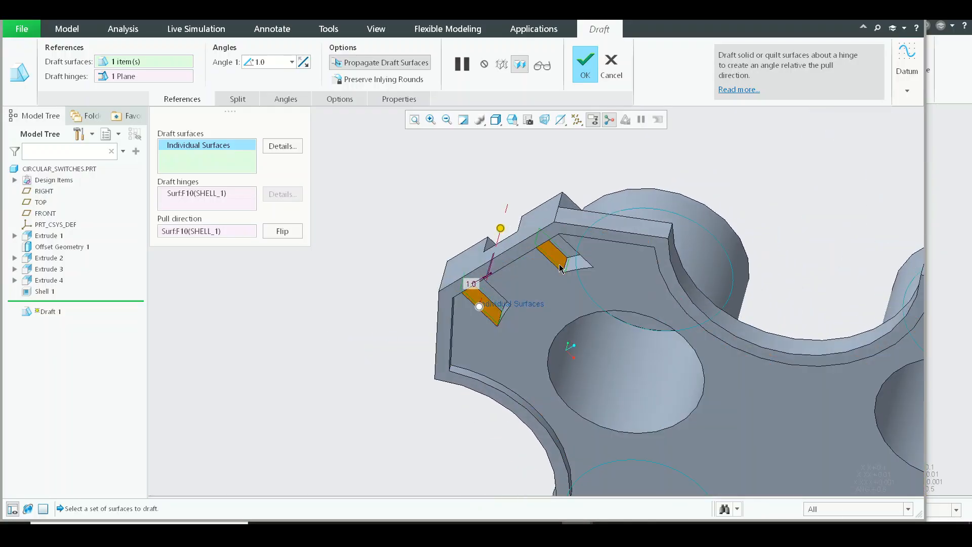
middle_drag(500, 308, 490, 306)
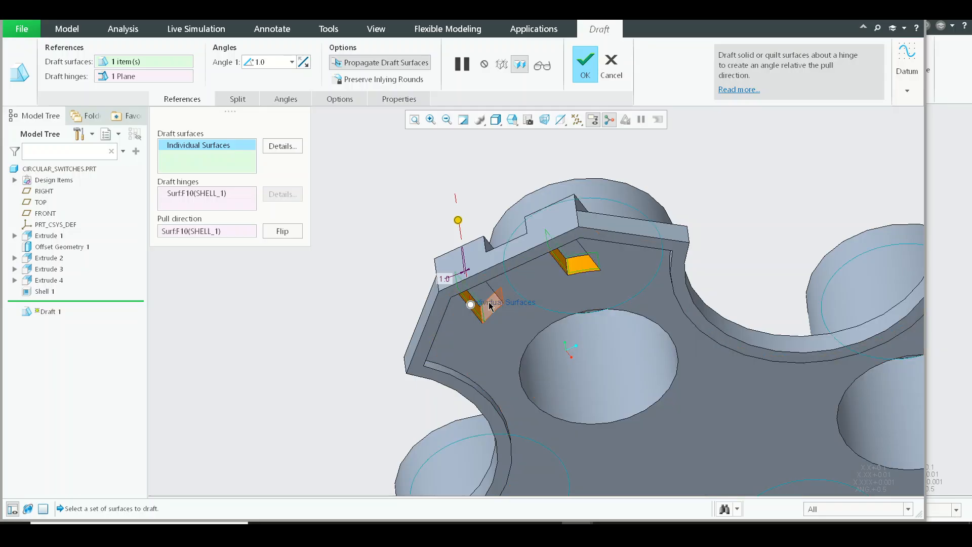
ctrl+click(652, 383)
Step: Include the inner cylinder walls and the curved and straight rim walls around the arms in the draft surfaces
middle_drag(639, 423, 555, 207)
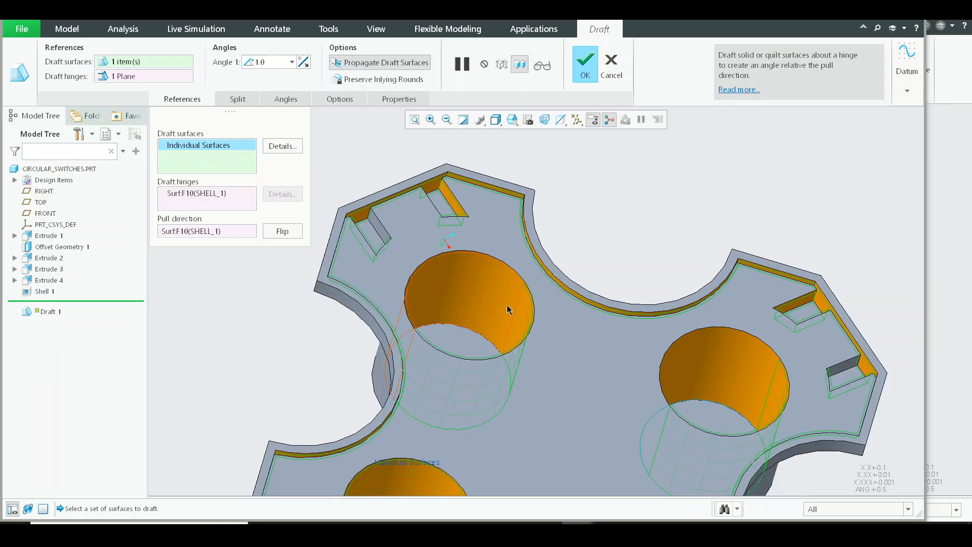
mouse_move(508, 309)
middle_down()
mouse_move(477, 330)
mouse_move(486, 284)
mouse_move(466, 253)
mouse_move(474, 238)
mouse_move(453, 219)
mouse_move(464, 230)
middle_up()
scroll(419, 177, up, 5)
scroll(456, 190, down, 3)
scroll(479, 215, up, 5)
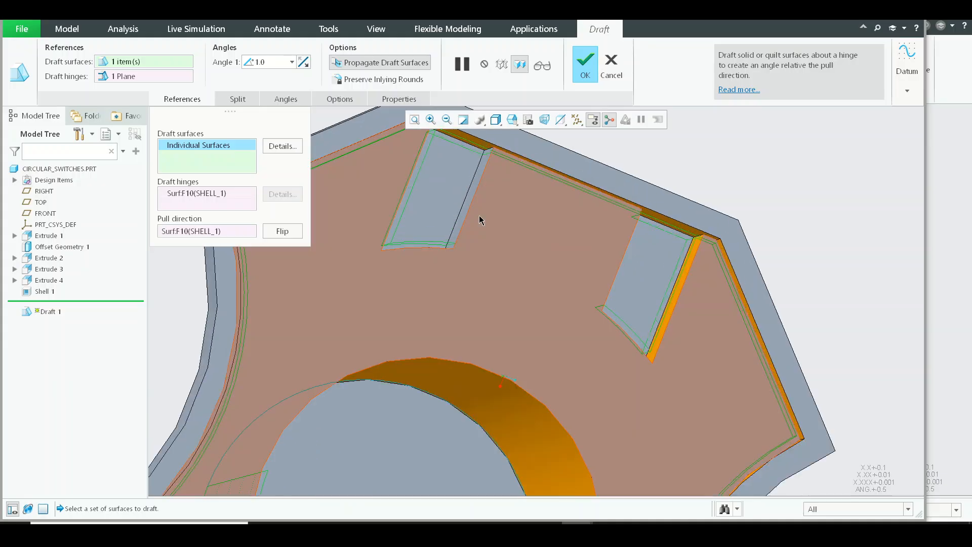
scroll(485, 244, down, 4)
scroll(485, 244, down, 4)
middle_drag(486, 246, 577, 245)
scroll(565, 266, down, 3)
scroll(395, 290, up, 4)
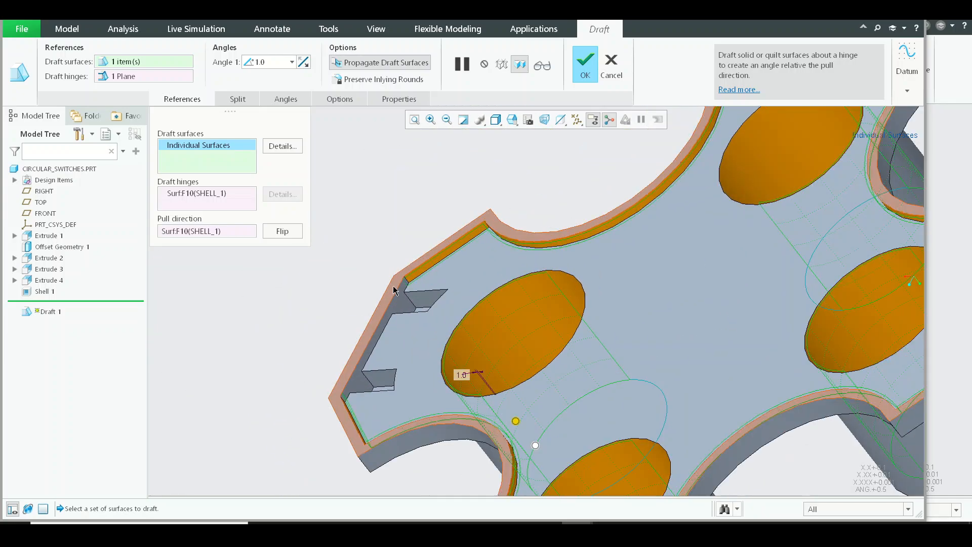
Step: Add the side walls of both slots on the arm with the unselected end wall to the draft surfaces
scroll(395, 290, up, 3)
middle_drag(445, 306, 423, 365)
scroll(453, 345, up, 3)
scroll(411, 248, up, 3)
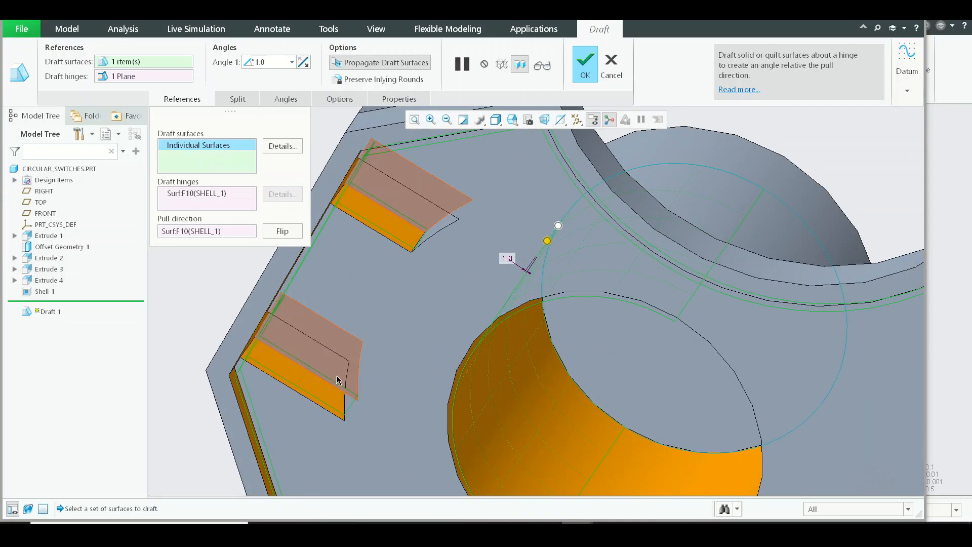
middle_drag(338, 381, 411, 268)
scroll(382, 339, down, 3)
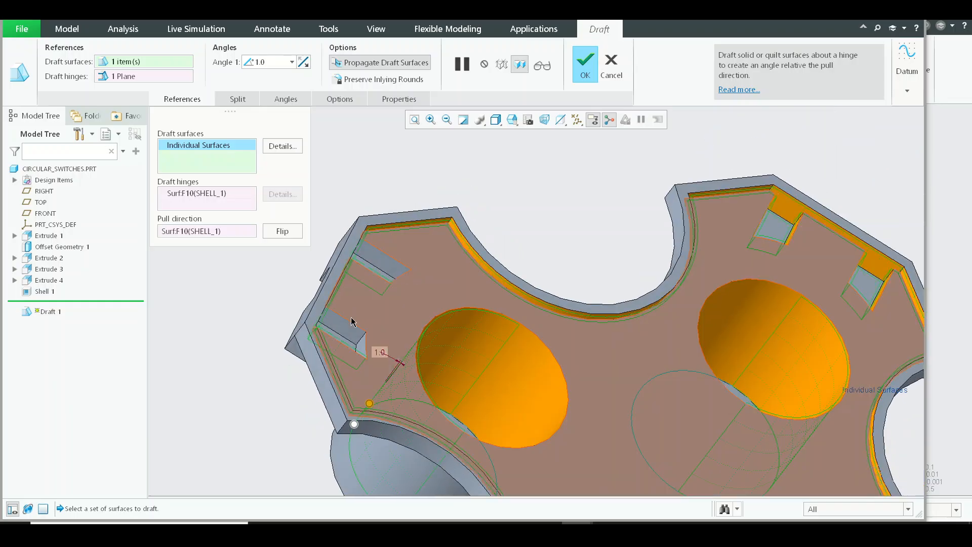
Step: Add that arm's end rim wall and the remaining walls of its slots to the draft surfaces
scroll(353, 322, up, 3)
middle_drag(375, 356, 431, 243)
middle_drag(368, 354, 405, 266)
middle_drag(381, 230, 456, 173)
scroll(384, 317, down, 3)
middle_drag(748, 385, 582, 283)
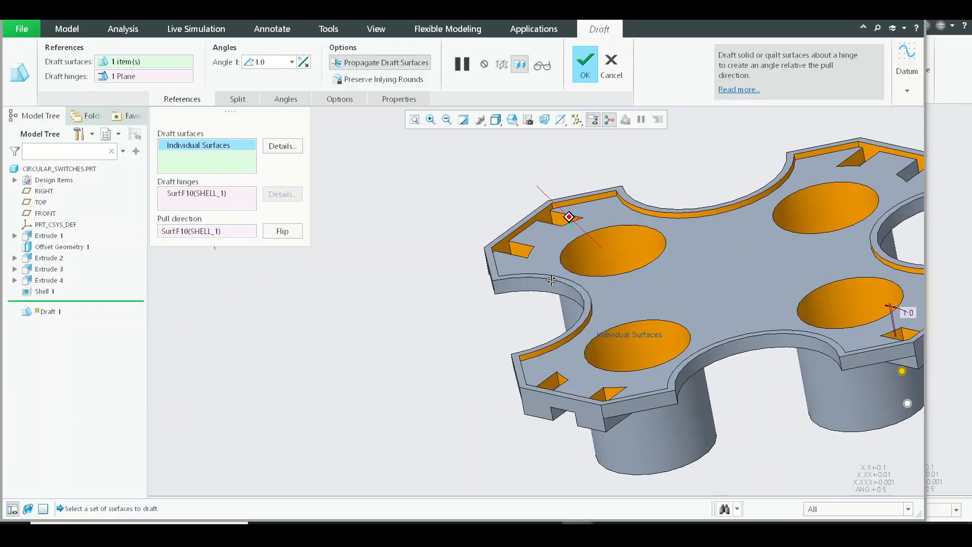
Step: Check all four arms for missed inner walls and complete the 1-degree inner draft
shift+middle_drag(738, 269, 457, 360)
scroll(707, 263, up, 4)
scroll(561, 256, down, 3)
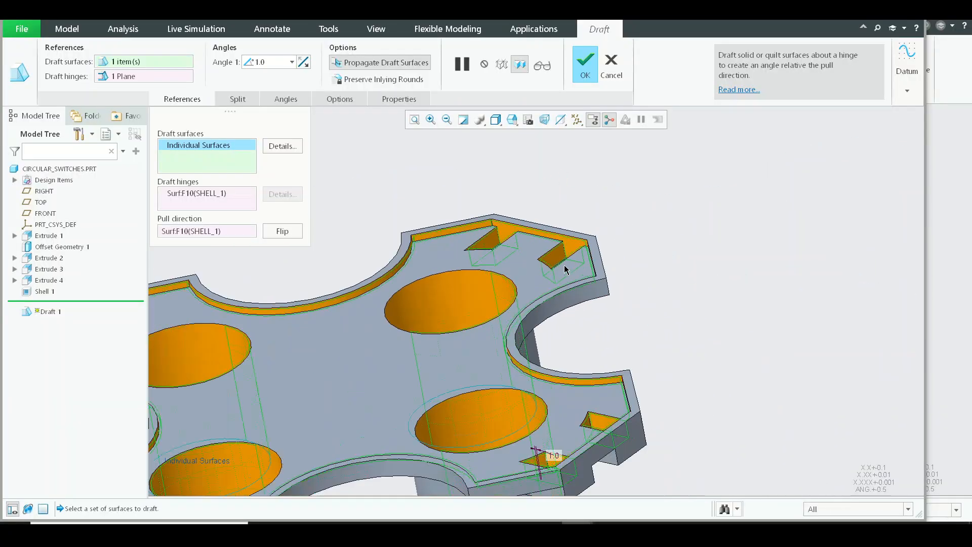
middle_drag(566, 269, 794, 358)
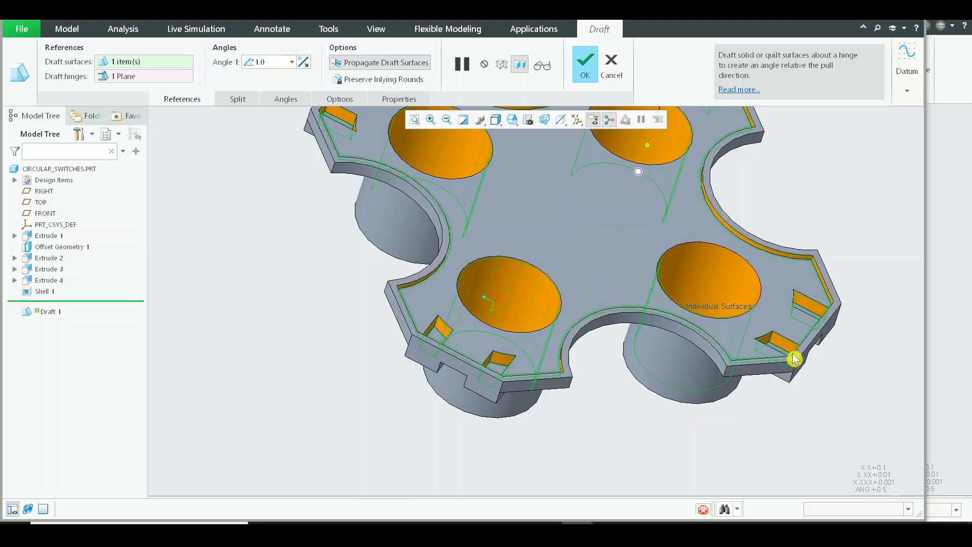
middle_click(794, 358)
middle_drag(575, 311, 546, 237)
shift+middle_drag(614, 212, 639, 219)
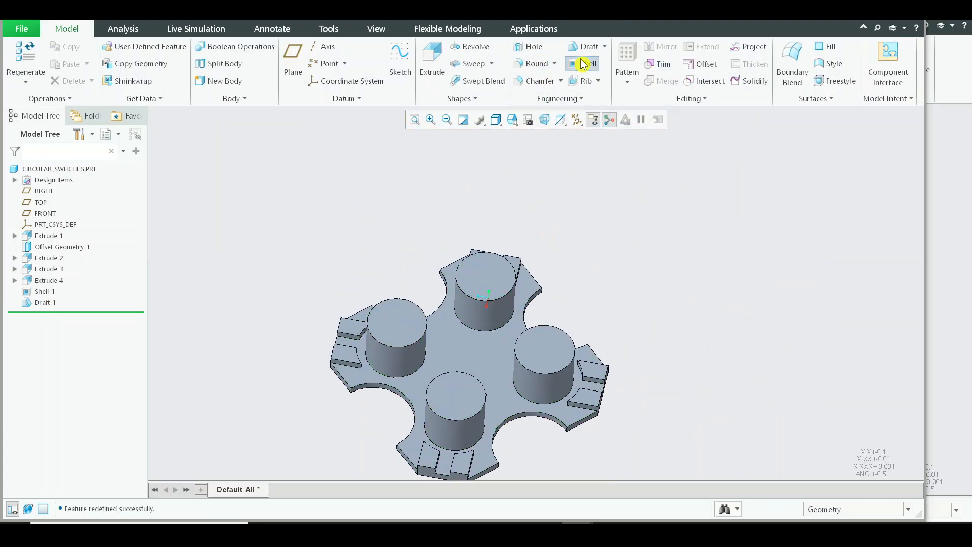
Step: Start a second draft on one cylinder's outer wall, hinged on the plate's face, at 1 degree with the angle direction reversed
click(584, 64)
click(367, 76)
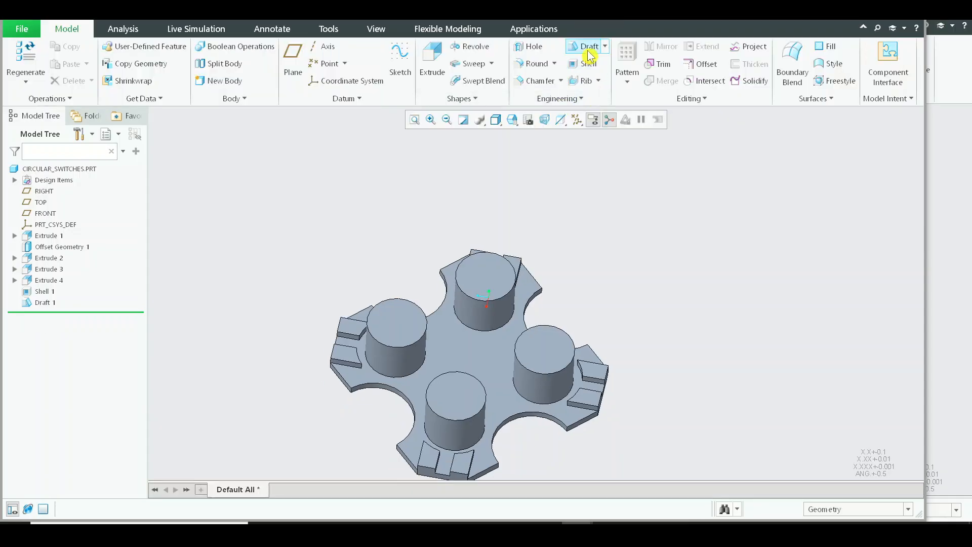
click(588, 48)
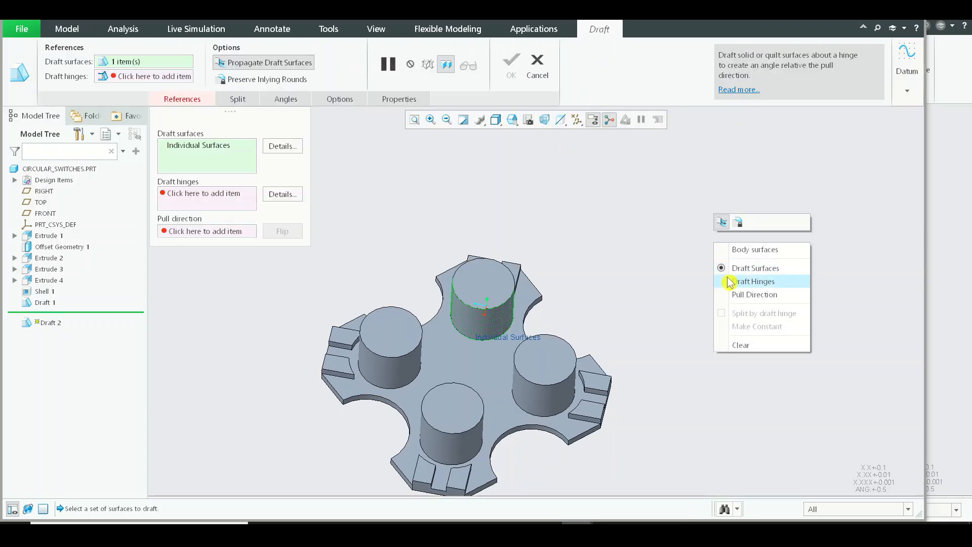
click(482, 360)
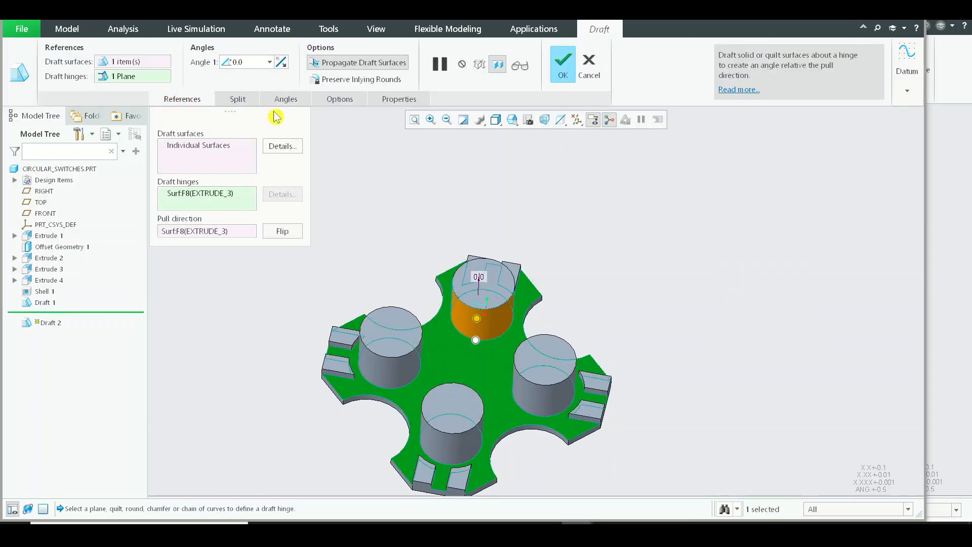
text(1)
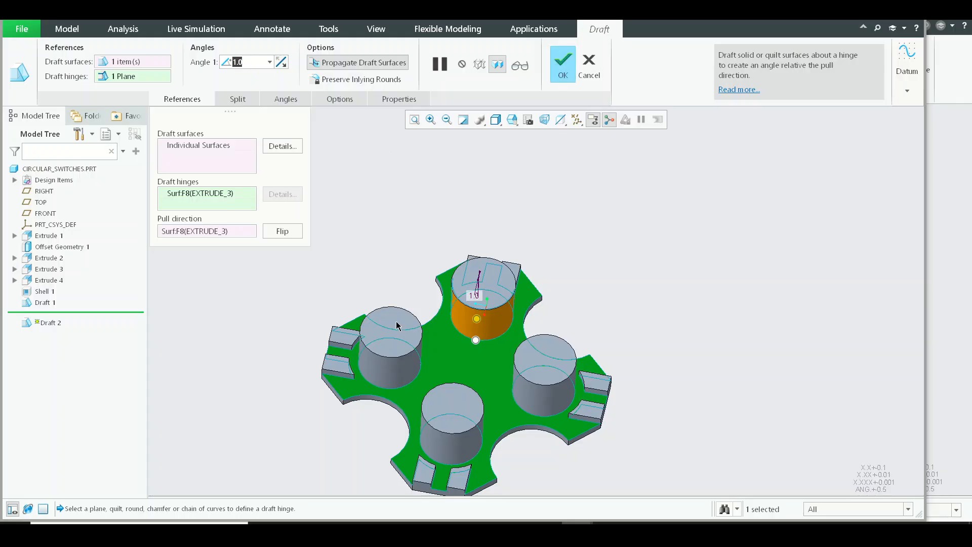
scroll(478, 326, up, 5)
click(281, 68)
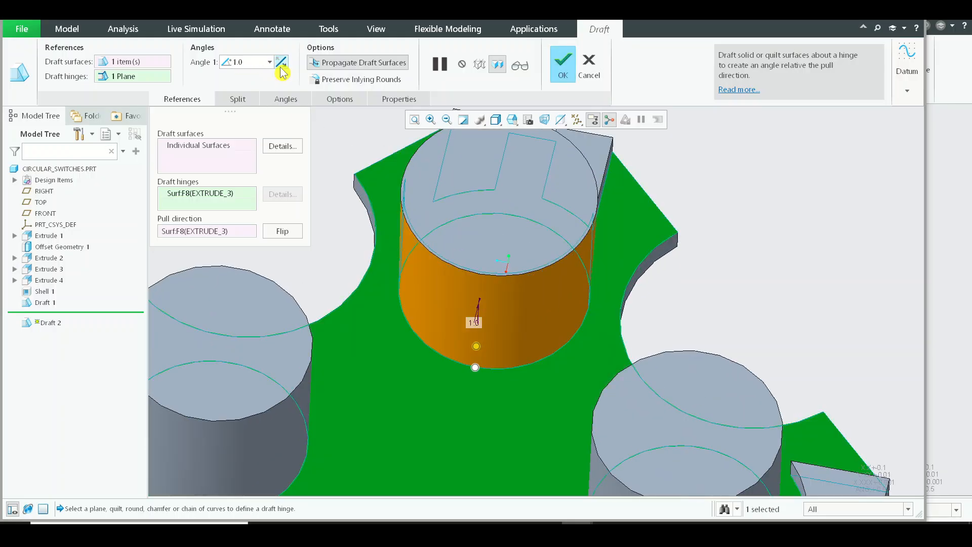
Step: Add the outer walls of the other three cylinders and one curved plate edge wall to the draft surfaces
scroll(459, 299, down, 5)
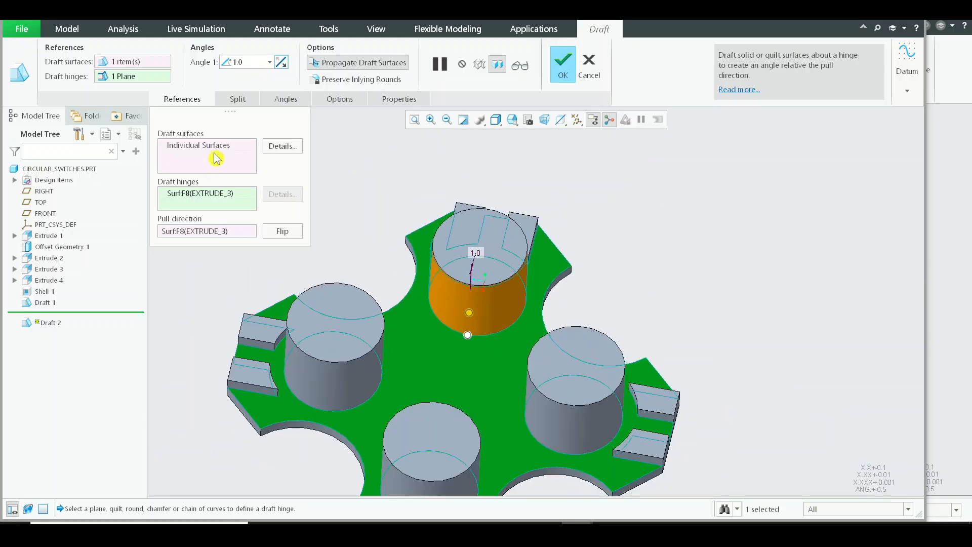
click(217, 155)
ctrl+click(346, 390)
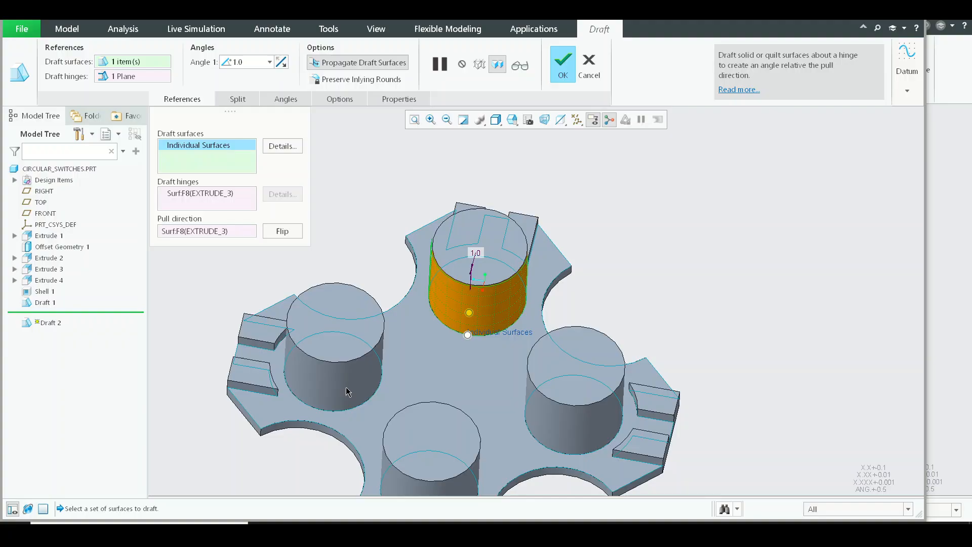
ctrl+click(448, 487)
ctrl+click(574, 451)
ctrl+click(572, 475)
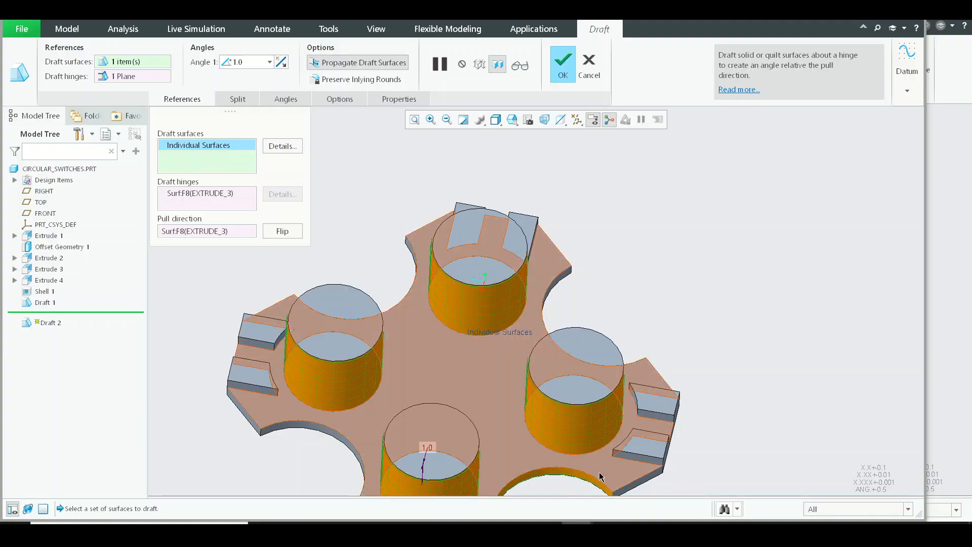
Step: Add the straight outer edge walls and the stepped end wall of the nearest arm to the draft surfaces
shift+middle_drag(607, 480, 594, 390)
scroll(595, 390, down, 3)
ctrl+click(614, 399)
scroll(674, 335, up, 2)
scroll(674, 336, up, 2)
scroll(541, 433, down, 3)
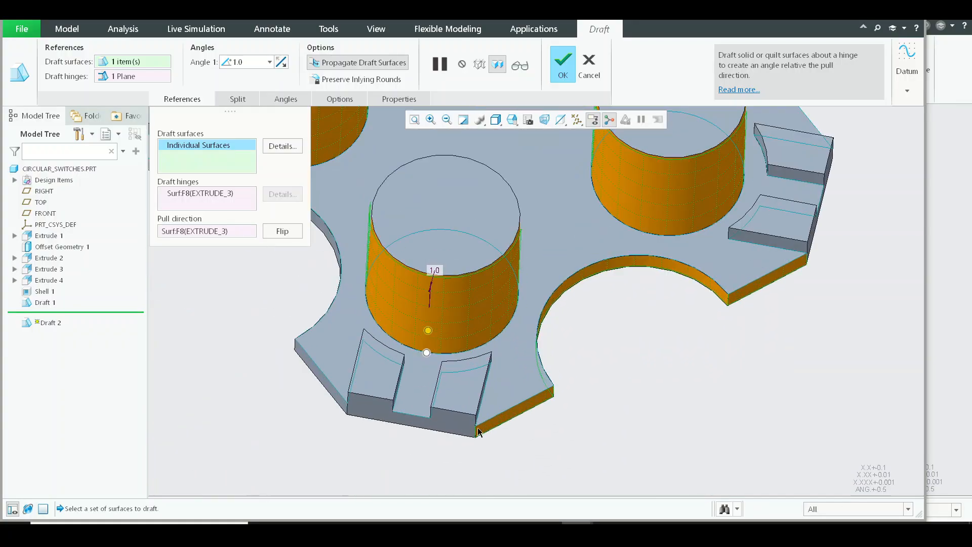
ctrl+click(334, 397)
Step: Add the curved and straight outer edge walls of the neighbouring arms to the draft surfaces
middle_drag(435, 295, 540, 299)
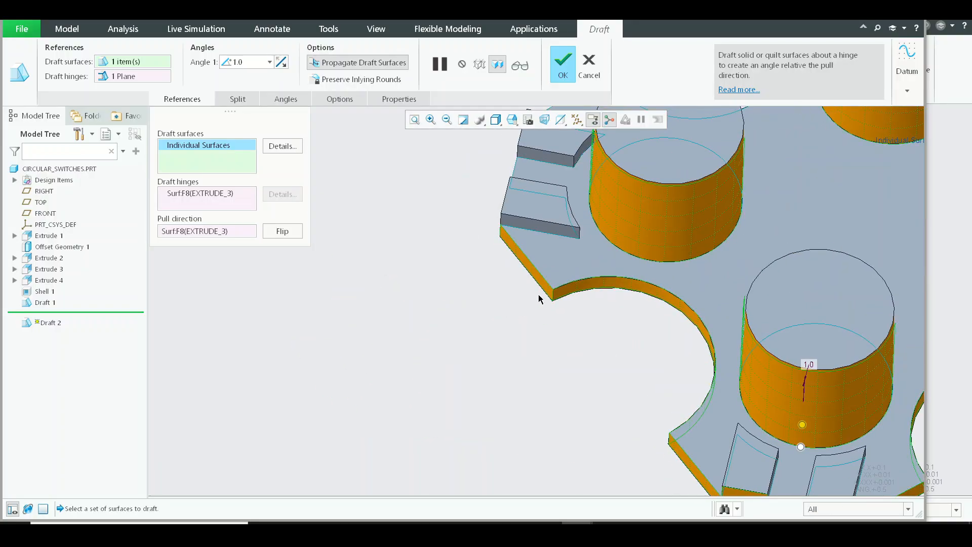
scroll(541, 299, up, 3)
middle_drag(568, 200, 726, 352)
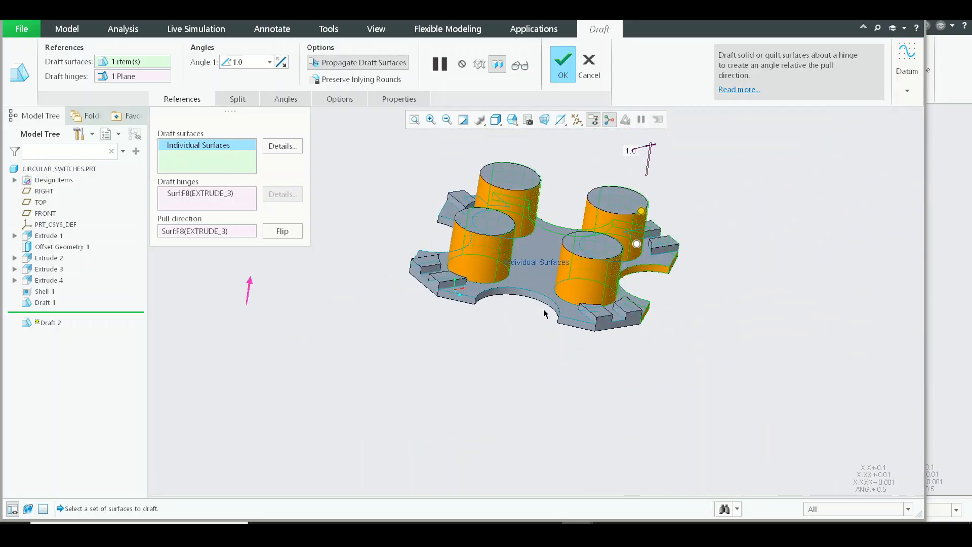
scroll(726, 353, down, 5)
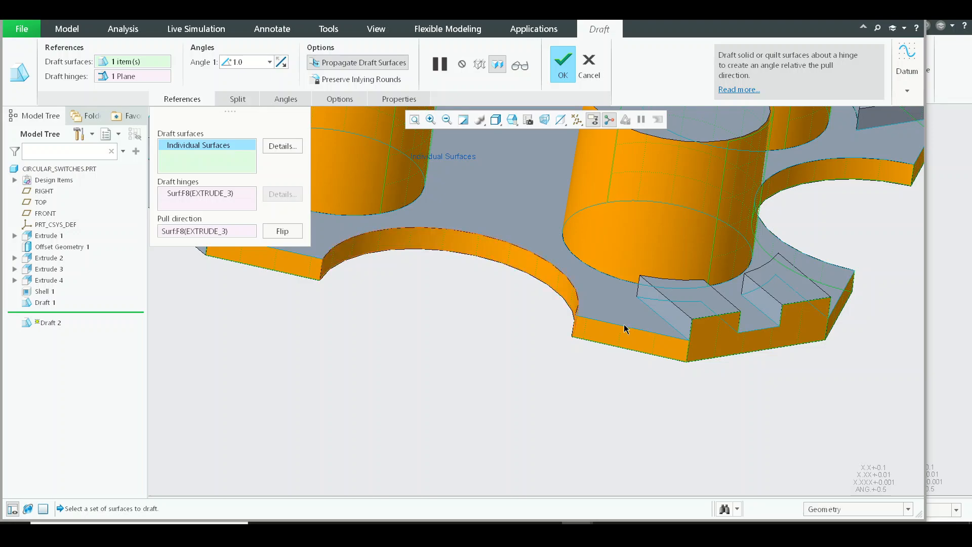
scroll(625, 328, up, 5)
middle_drag(625, 329, 577, 323)
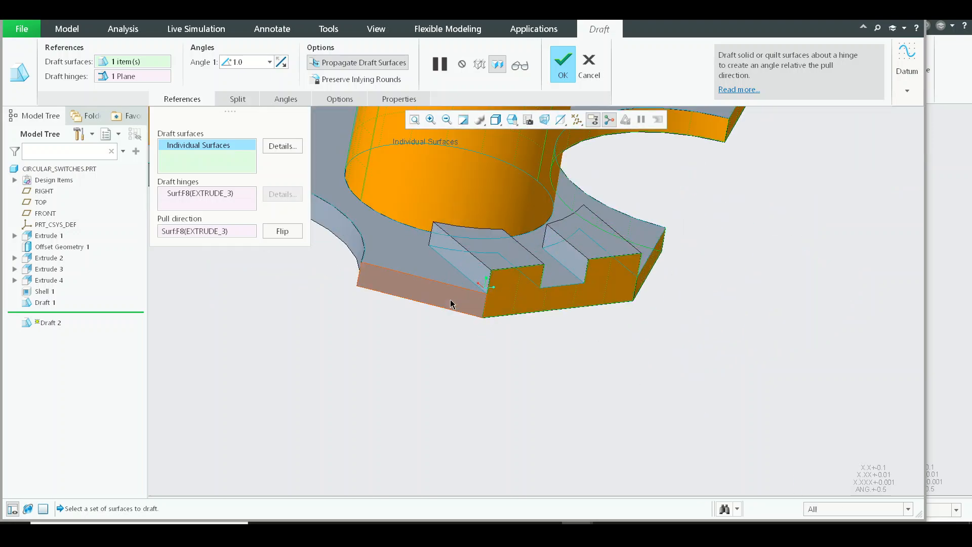
Step: Pick a curved plate edge wall, its adjoining straight edge walls and one arm's stepped end wall as draft surfaces
click(360, 241)
scroll(423, 277, up, 4)
shift+middle_drag(420, 280, 742, 420)
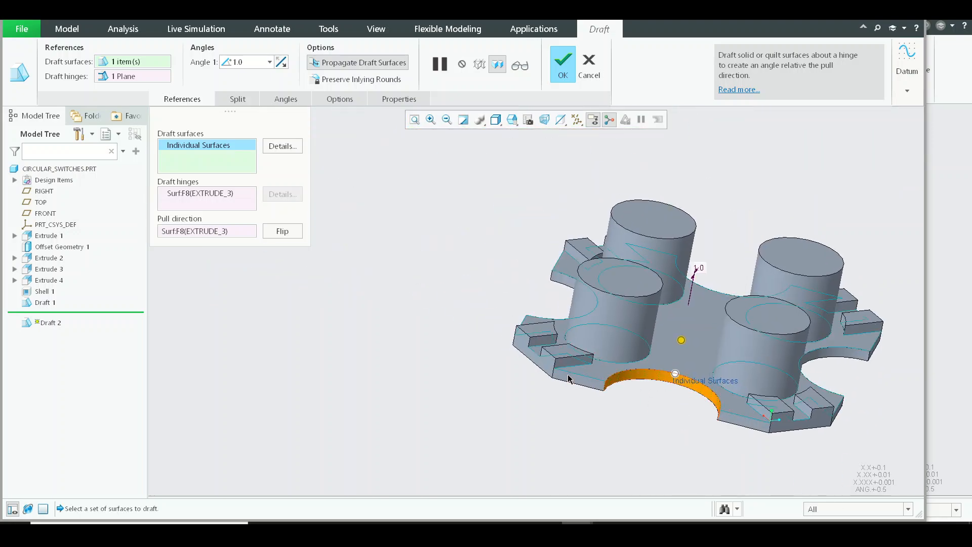
scroll(485, 337, up, 1)
middle_drag(486, 337, 578, 256)
scroll(691, 440, down, 2)
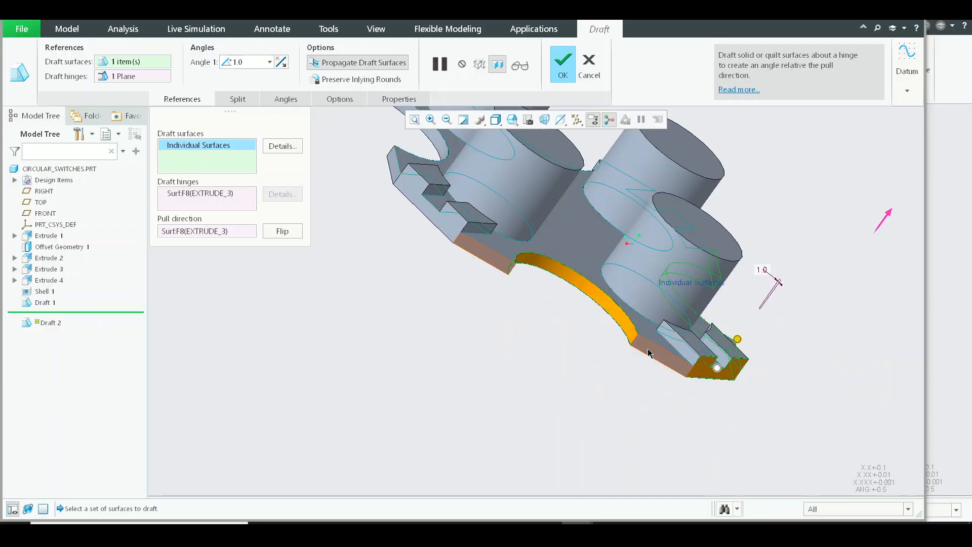
middle_drag(452, 233, 542, 332)
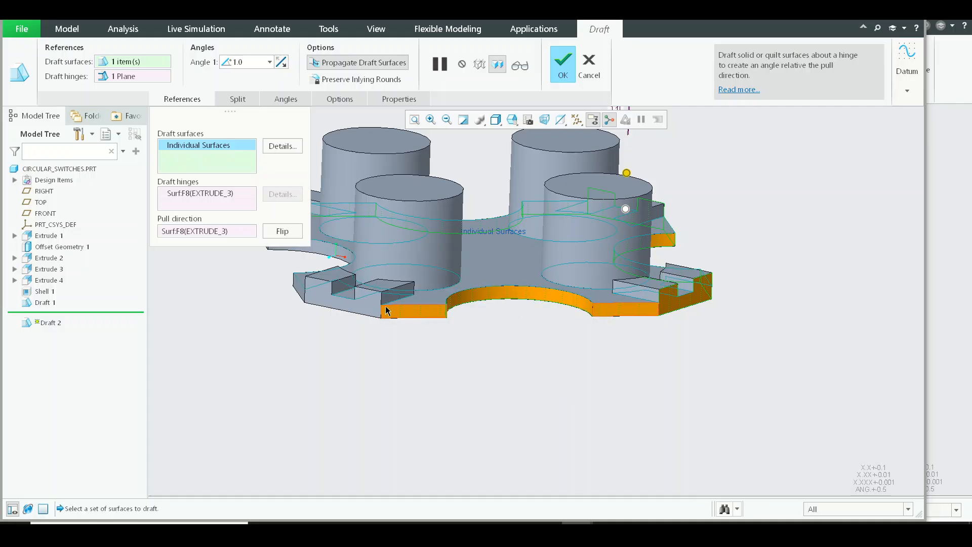
Step: Add the remaining plate edge walls and stepped arm end walls to the draft surfaces
middle_drag(379, 342, 433, 339)
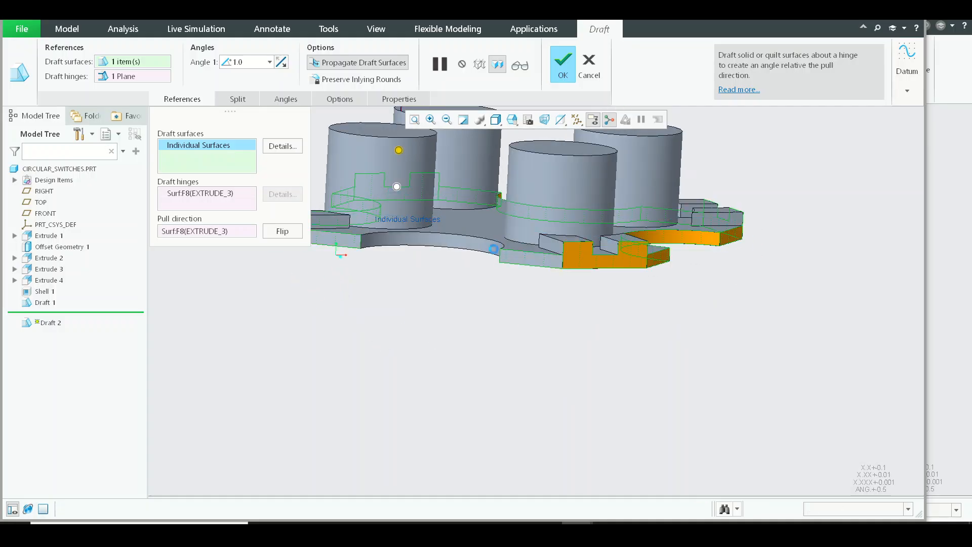
middle_drag(455, 240, 581, 404)
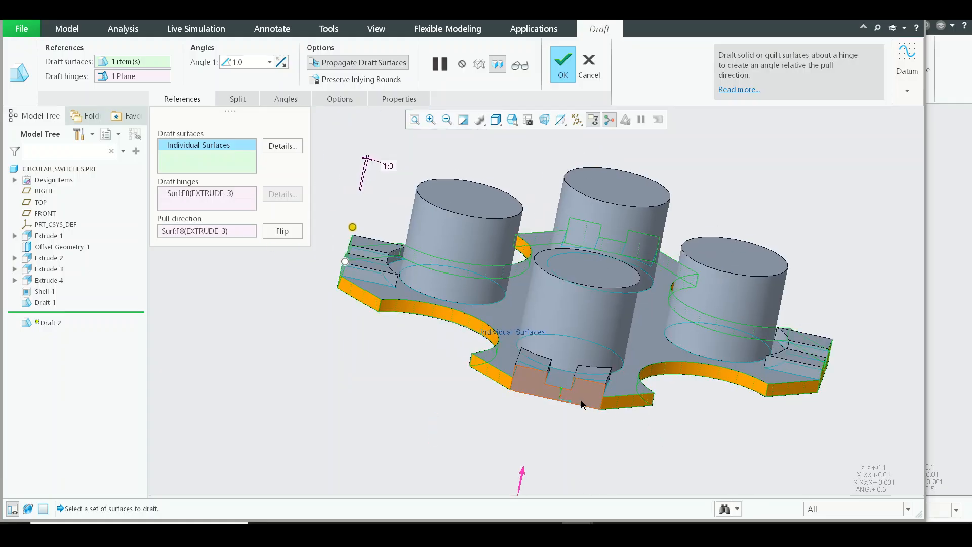
middle_drag(525, 375, 584, 378)
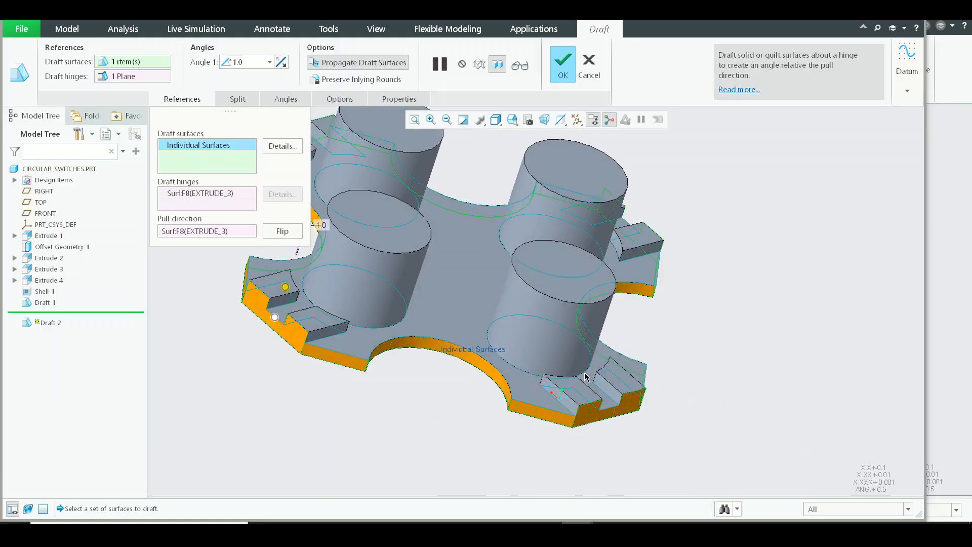
Step: Add the outer walls of all four cylinders to the draft surfaces
ctrl+click(393, 273)
ctrl+click(583, 340)
ctrl+click(572, 213)
ctrl+click(385, 172)
middle_drag(384, 172, 510, 402)
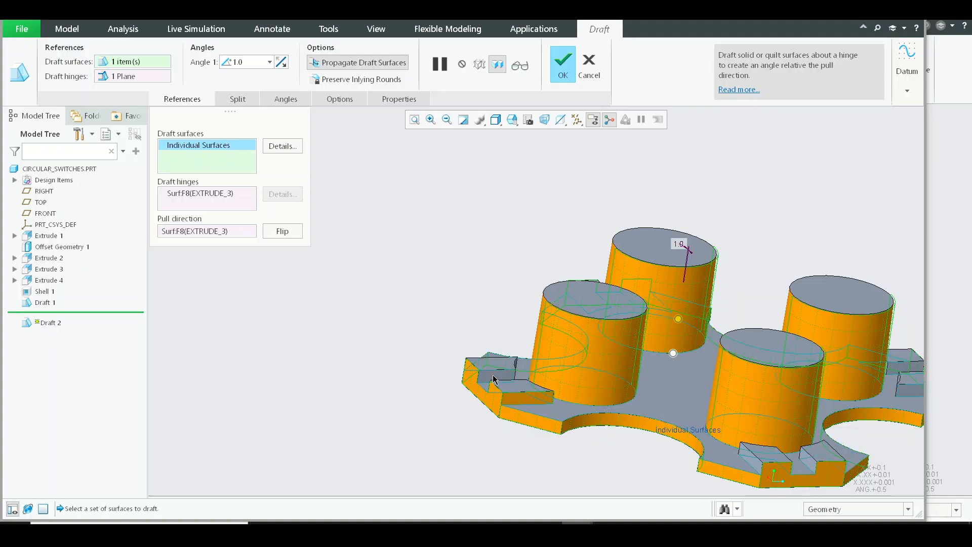
Step: Add the straight side walls of the raised blocks on the first arms to the draft surfaces
middle_drag(605, 394, 580, 380)
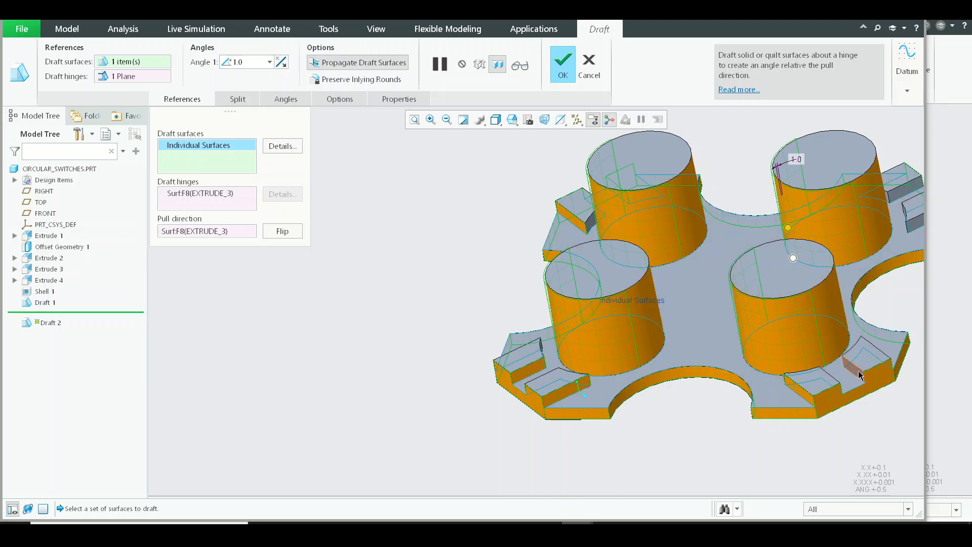
middle_drag(777, 370, 372, 354)
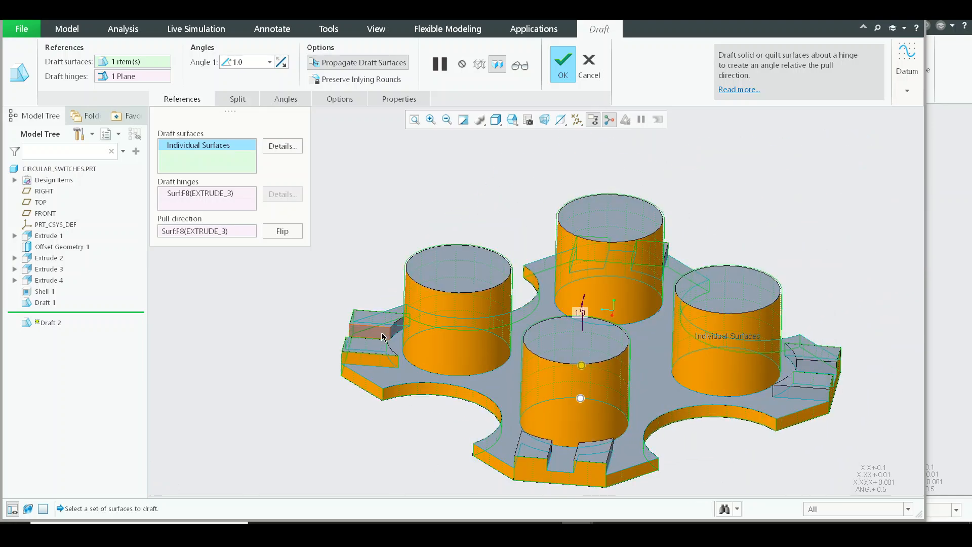
middle_drag(487, 365, 393, 399)
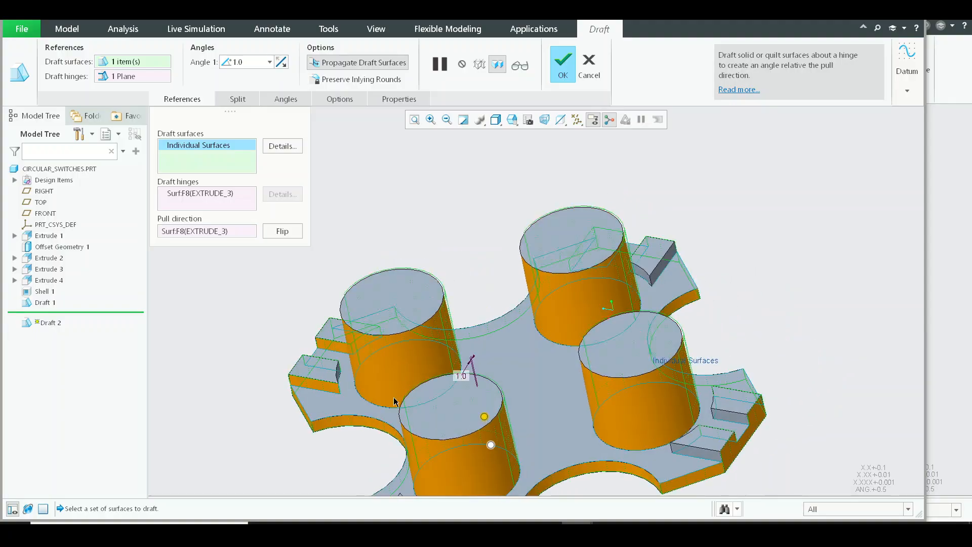
scroll(325, 341, down, 5)
scroll(405, 280, up, 6)
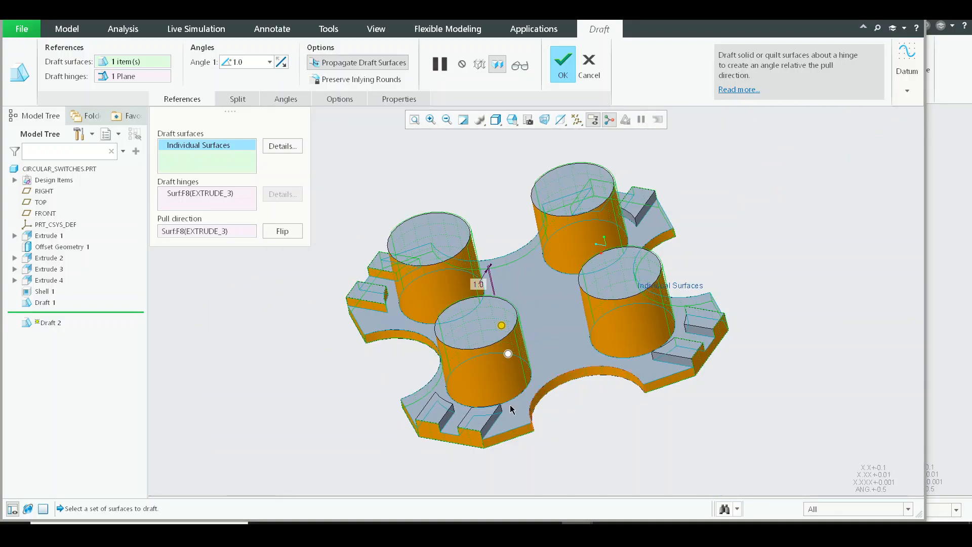
Step: Add the straight side walls of the raised blocks on the nearest arm and its neighbouring arm to the draft surfaces
scroll(506, 413, down, 8)
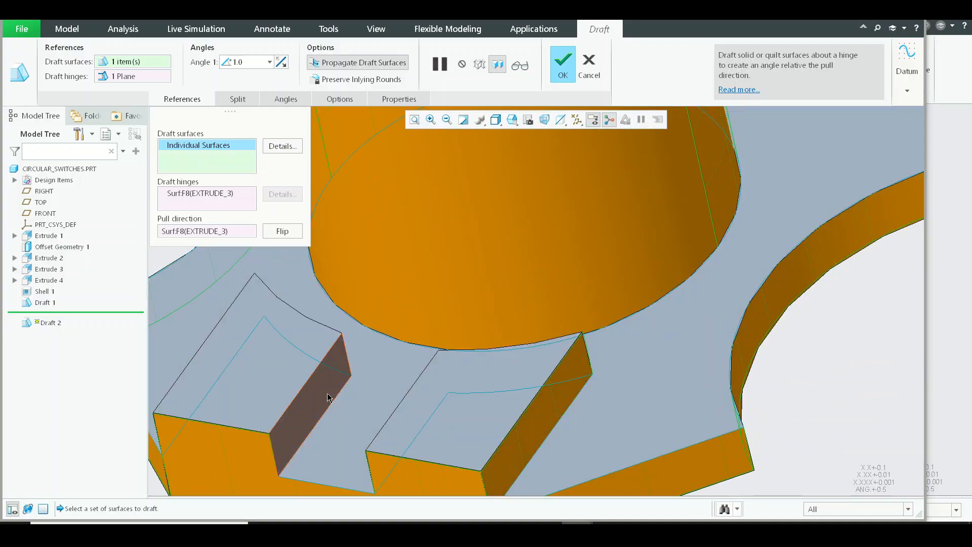
scroll(385, 375, up, 6)
mouse_move(590, 356)
middle_down()
mouse_move(570, 344)
mouse_move(592, 372)
middle_up()
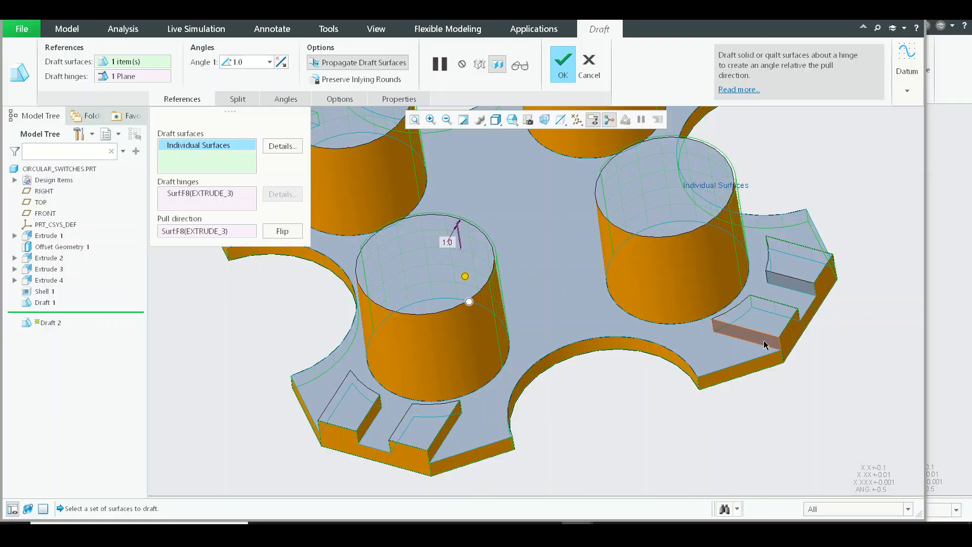
scroll(803, 305, up, 2)
middle_drag(775, 323, 731, 404)
scroll(645, 384, down, 6)
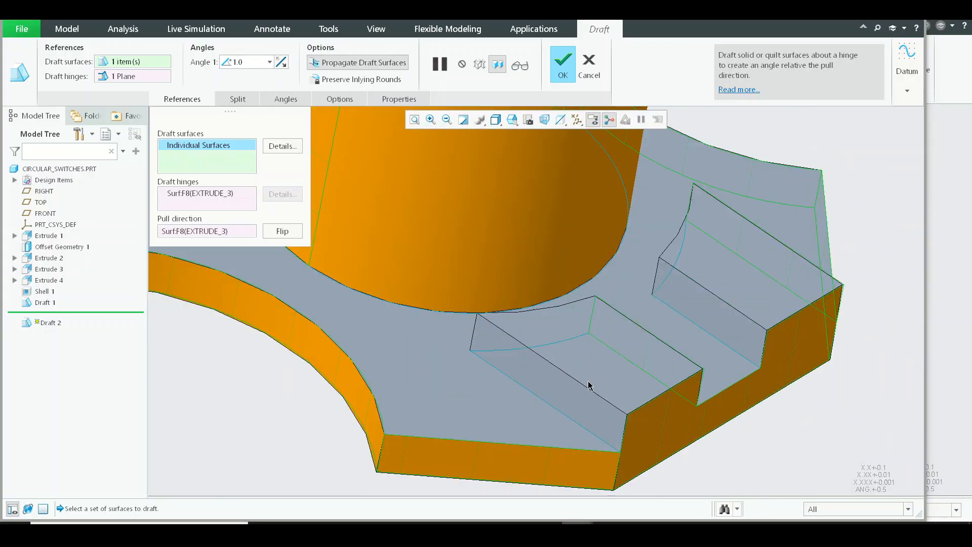
click(743, 325)
scroll(740, 328, up, 4)
middle_drag(687, 375, 681, 366)
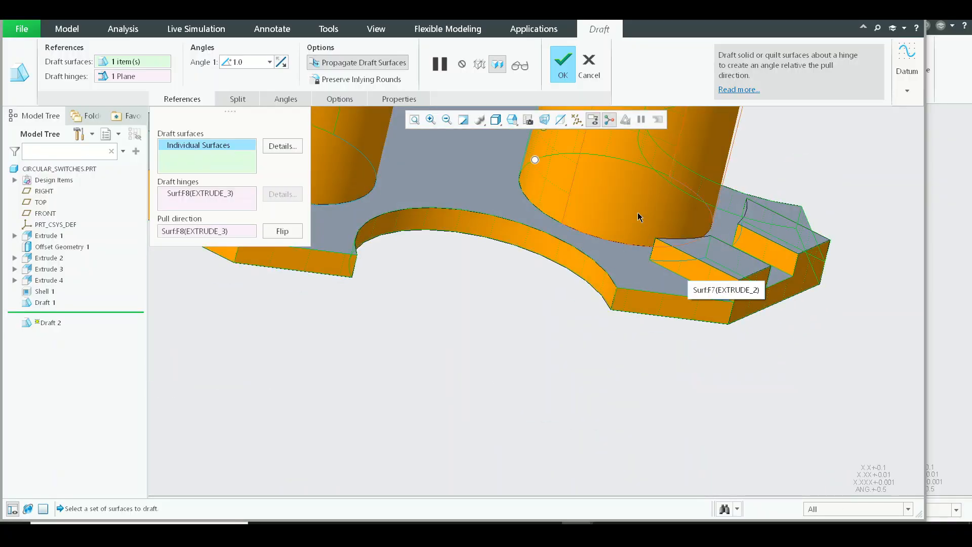
Step: Add the curved walls of the raised blocks facing the cylinders to the draft surfaces
scroll(648, 274, up, 4)
mouse_move(666, 321)
middle_down()
mouse_move(667, 293)
mouse_move(727, 239)
mouse_move(699, 339)
mouse_move(677, 324)
middle_up()
scroll(658, 243, down, 6)
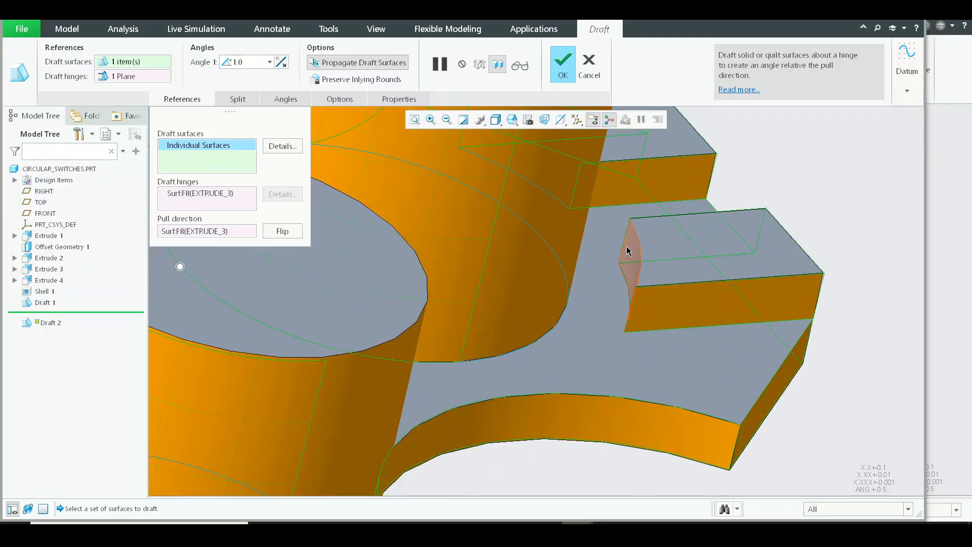
middle_drag(672, 282, 652, 375)
scroll(724, 286, up, 4)
middle_drag(588, 366, 467, 243)
scroll(503, 187, down, 6)
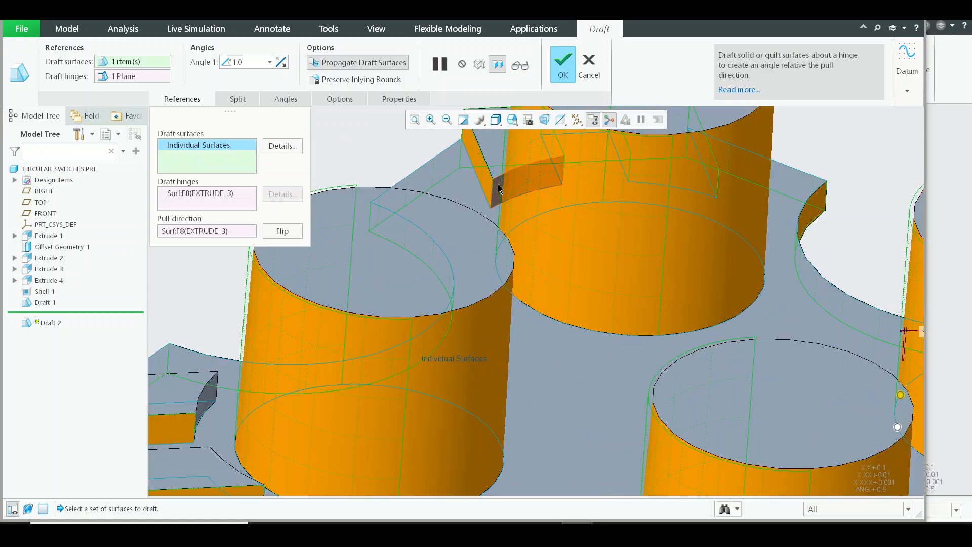
scroll(440, 324, up, 8)
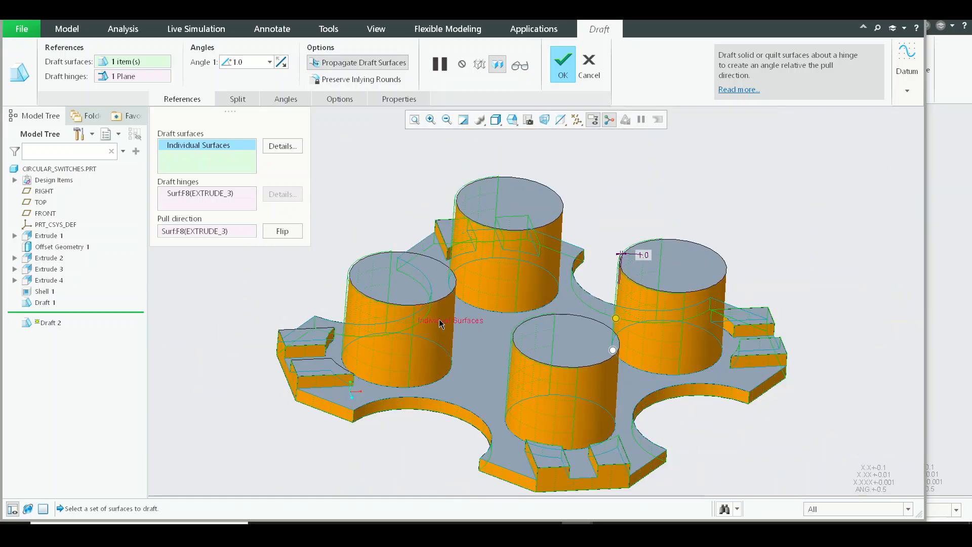
Step: Add the curved cylinder-facing walls of the raised blocks on the neighbouring arms to the draft surfaces
middle_drag(520, 362, 452, 370)
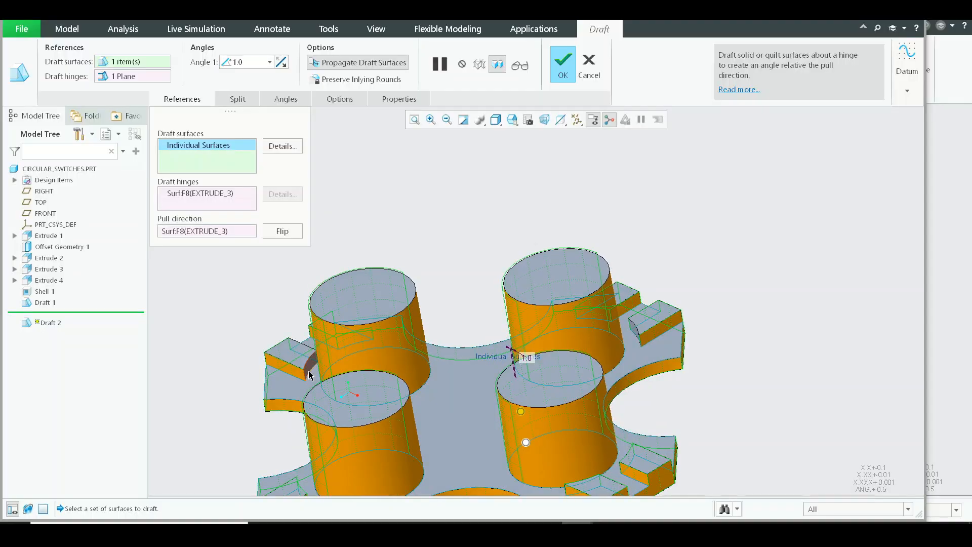
scroll(309, 366, down, 6)
scroll(424, 297, up, 7)
middle_drag(426, 304, 579, 386)
scroll(648, 324, down, 5)
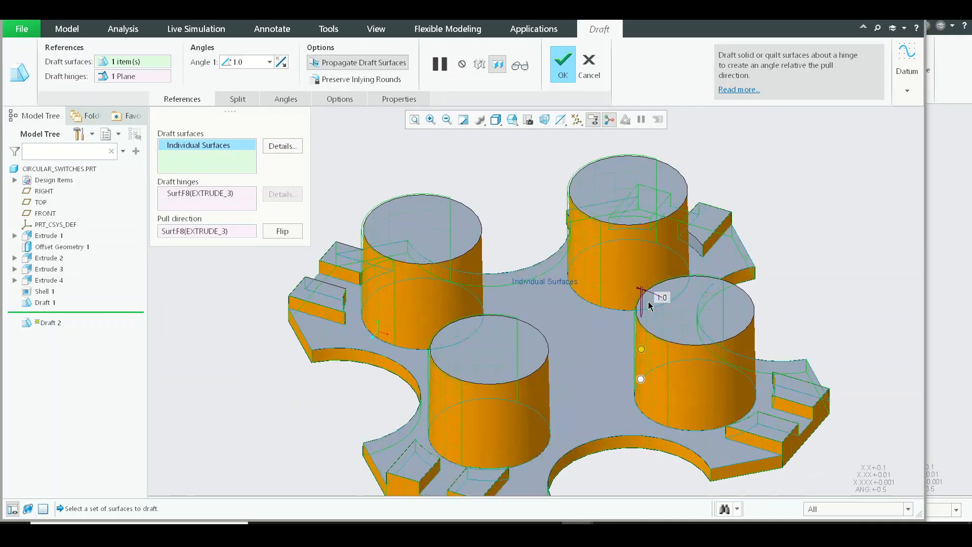
Step: Add the last unpicked raised-block walls to the draft surfaces and complete the 1-degree draft
scroll(705, 221, up, 6)
middle_drag(704, 221, 813, 450)
scroll(608, 344, down, 5)
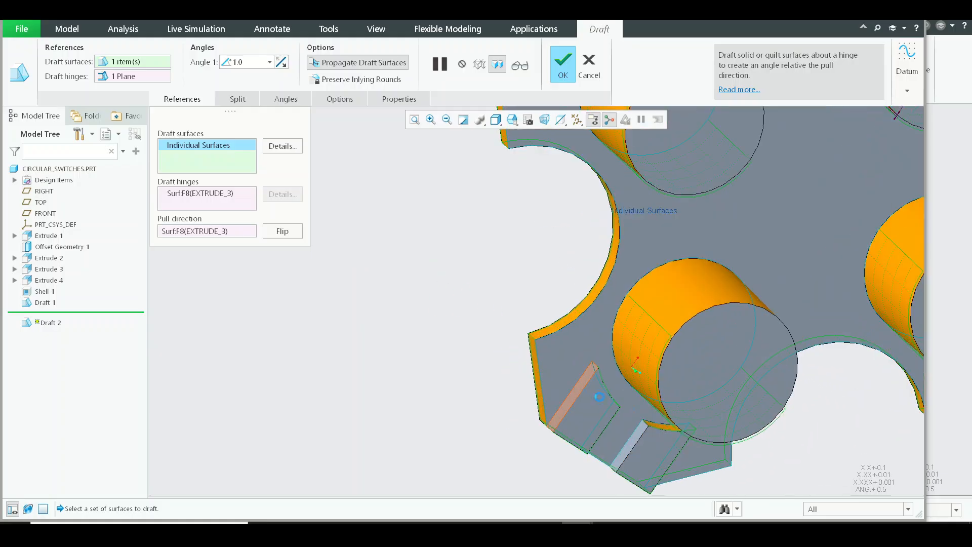
scroll(641, 438, up, 5)
middle_drag(641, 438, 715, 371)
middle_click(714, 371)
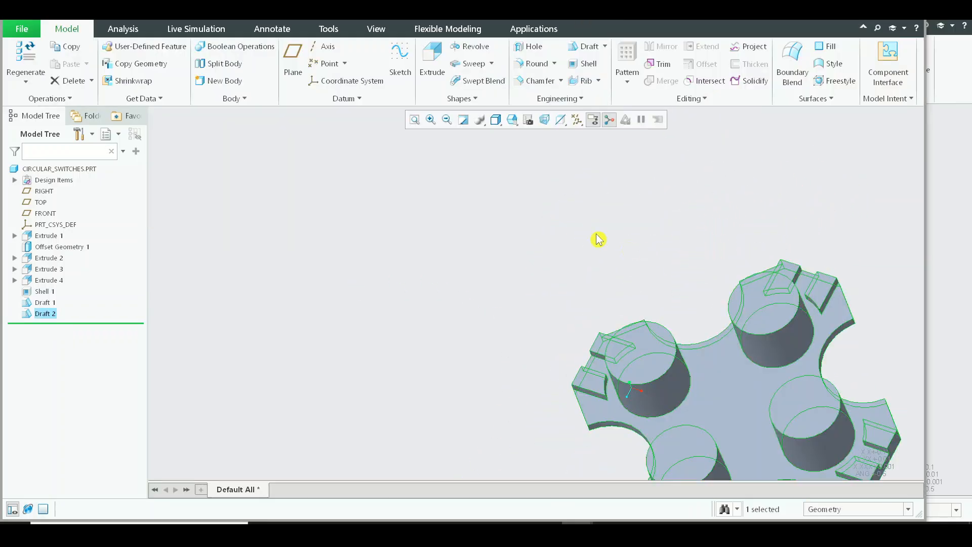
Step: Run a Draft Analysis on the whole CIRCULAR_SWITCHES part with the TOP datum plane as the pull direction
scroll(598, 237, up, 3)
scroll(515, 170, up, 1)
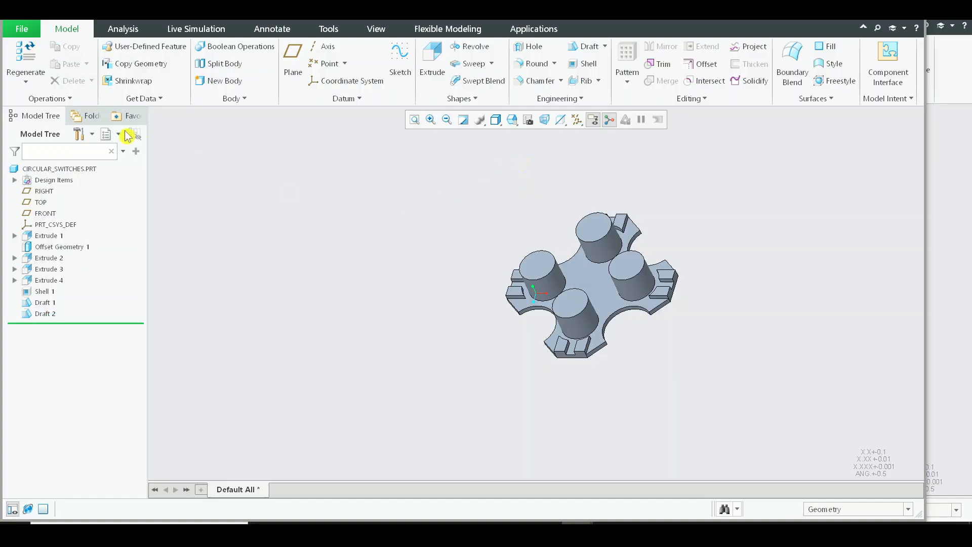
click(123, 29)
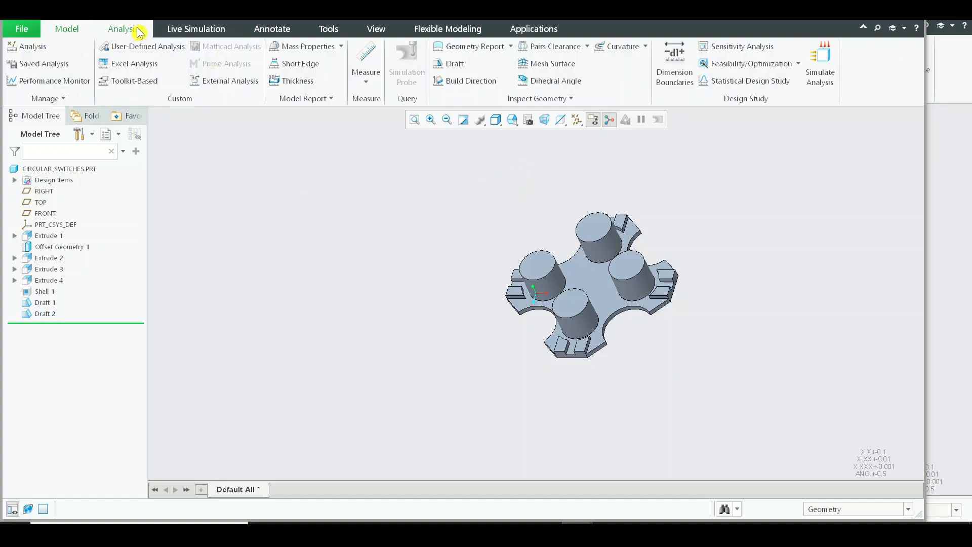
click(452, 66)
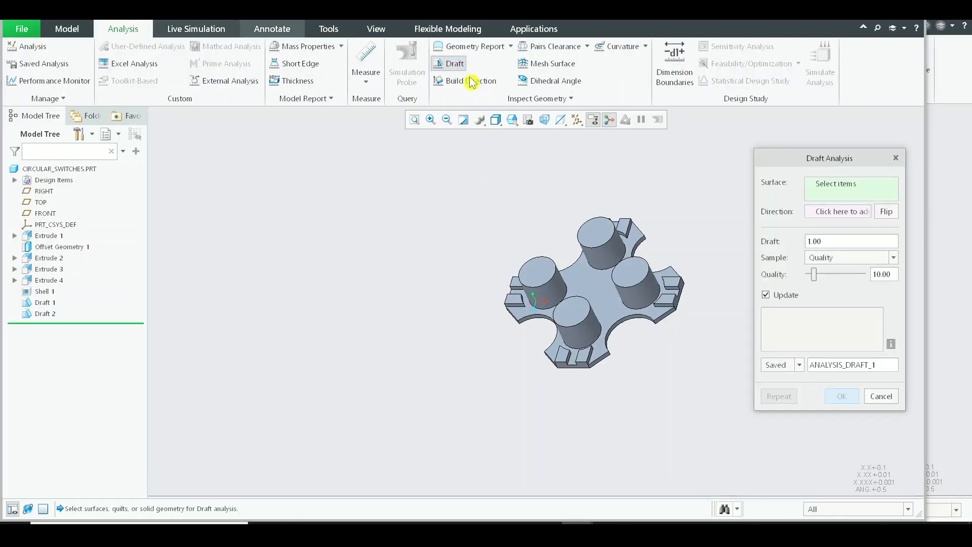
click(91, 169)
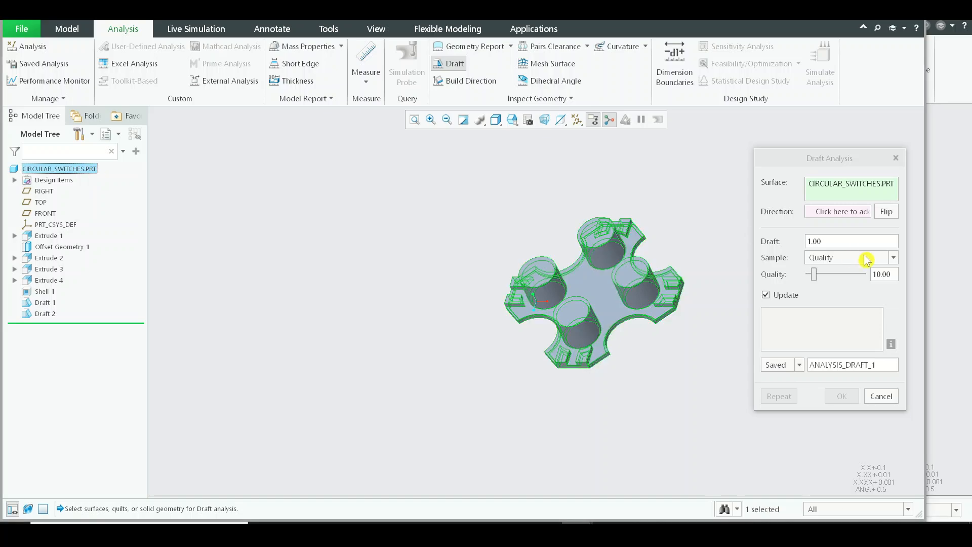
click(841, 215)
click(41, 203)
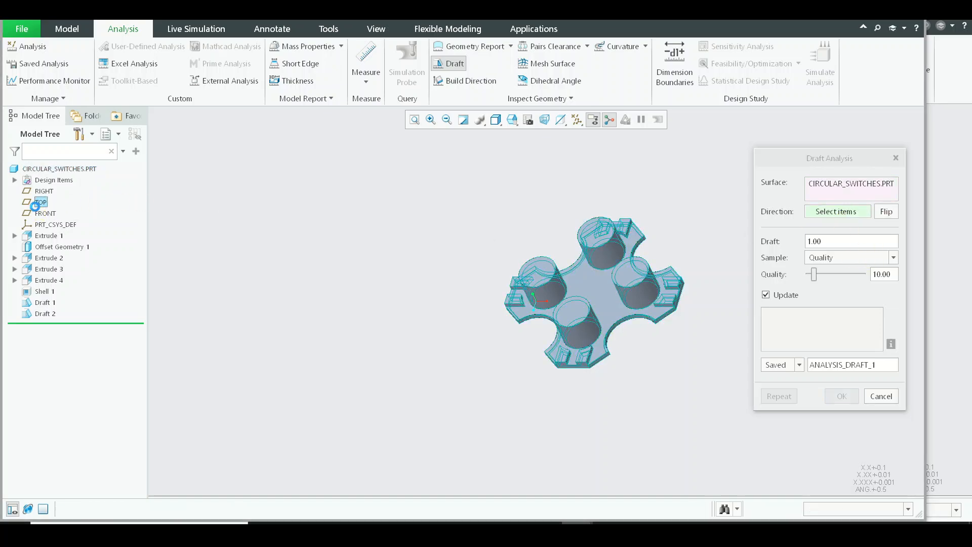
Step: Examine the draft analysis colours on the part's outer and inner walls from both sides, and close the analysis
scroll(596, 291, up, 5)
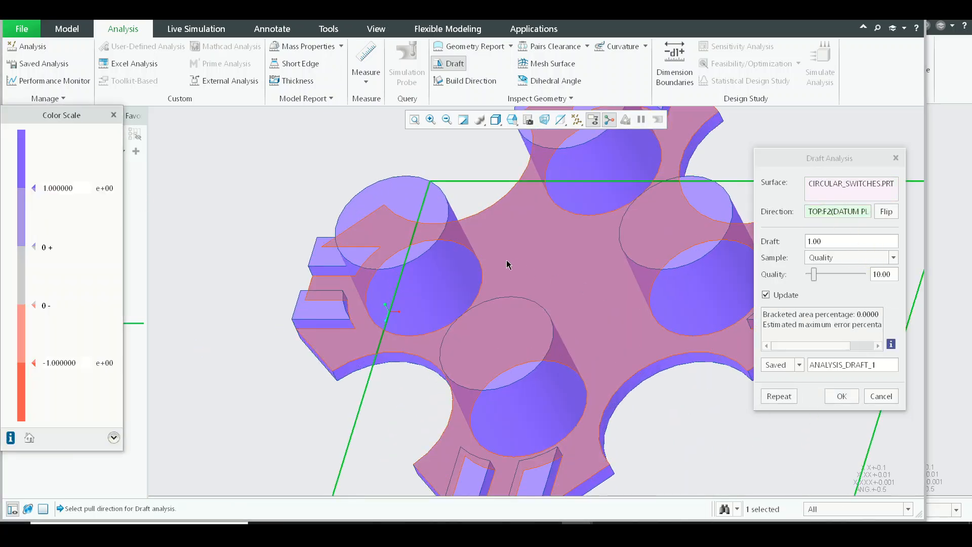
scroll(508, 264, down, 4)
mouse_move(523, 265)
middle_down()
mouse_move(525, 250)
mouse_move(536, 260)
middle_up()
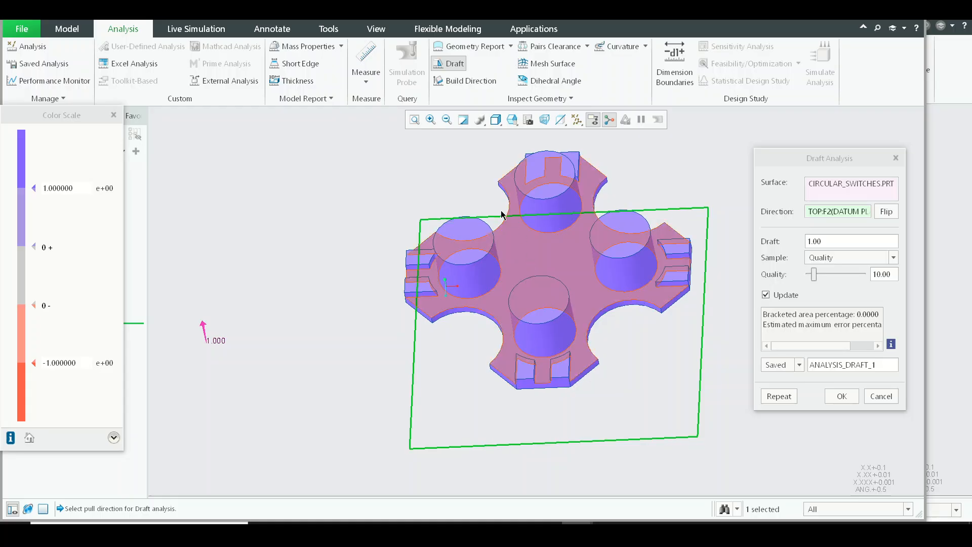
scroll(474, 203, up, 3)
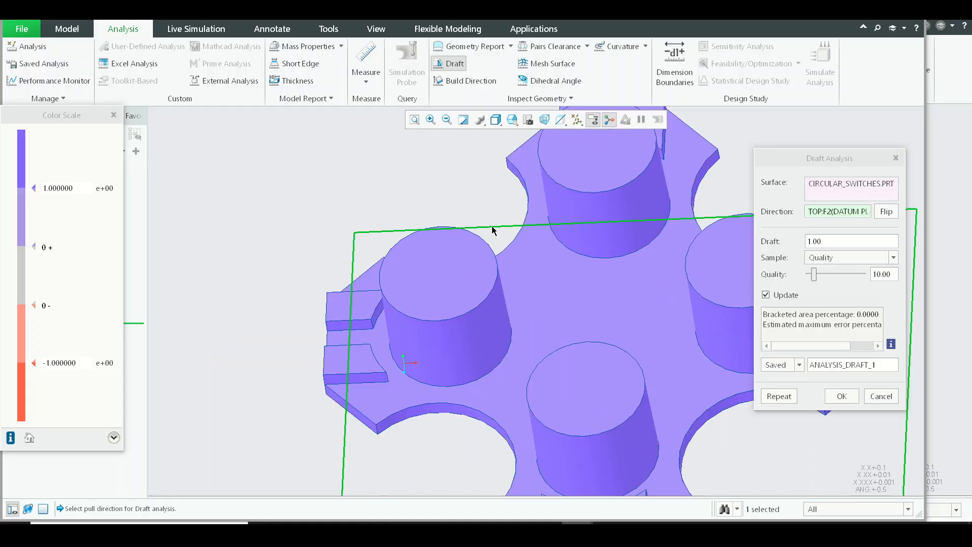
scroll(503, 231, down, 3)
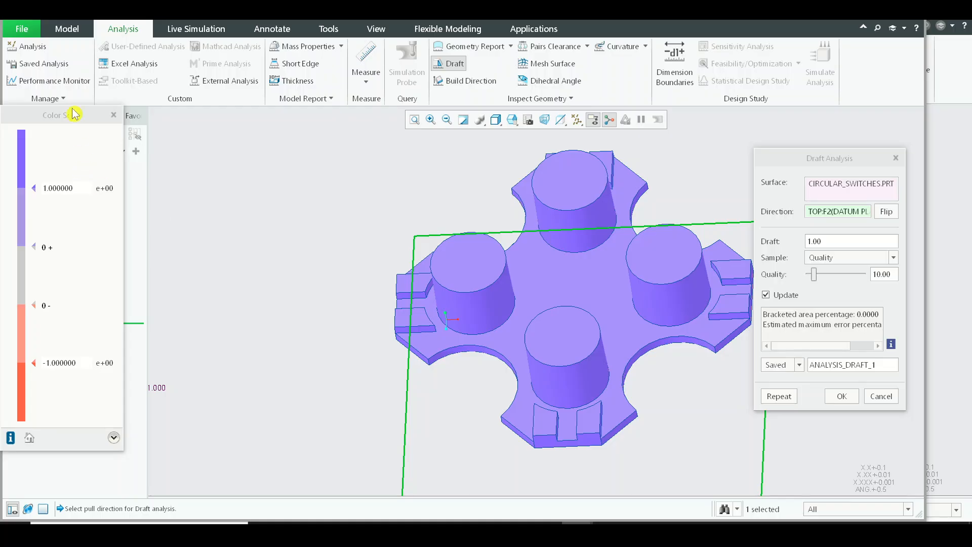
drag(74, 118, 148, 117)
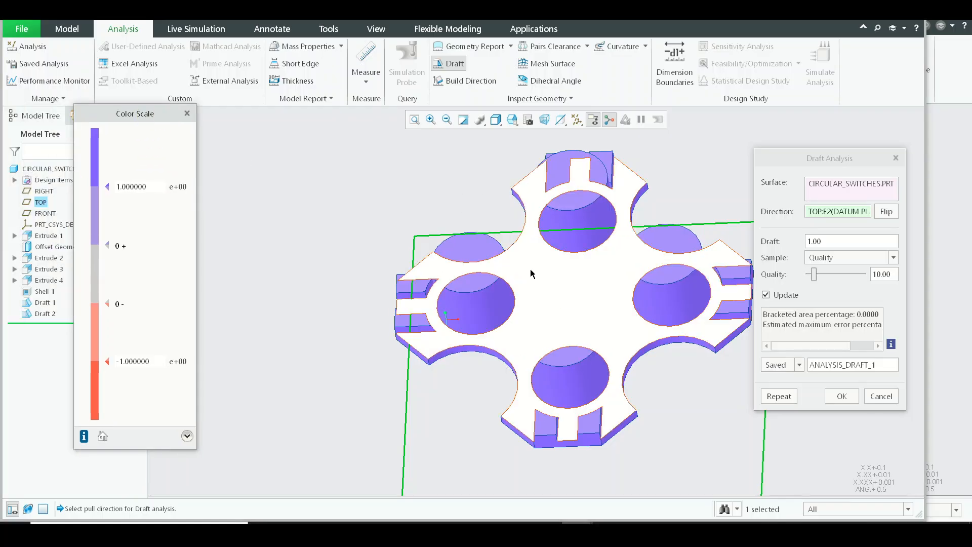
middle_drag(523, 242, 504, 186)
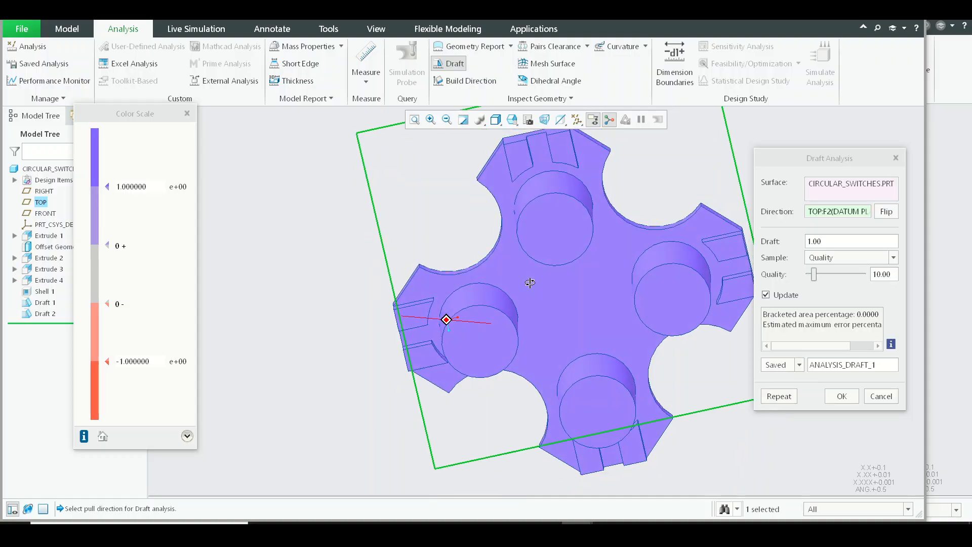
middle_drag(530, 282, 445, 130)
scroll(594, 238, down, 5)
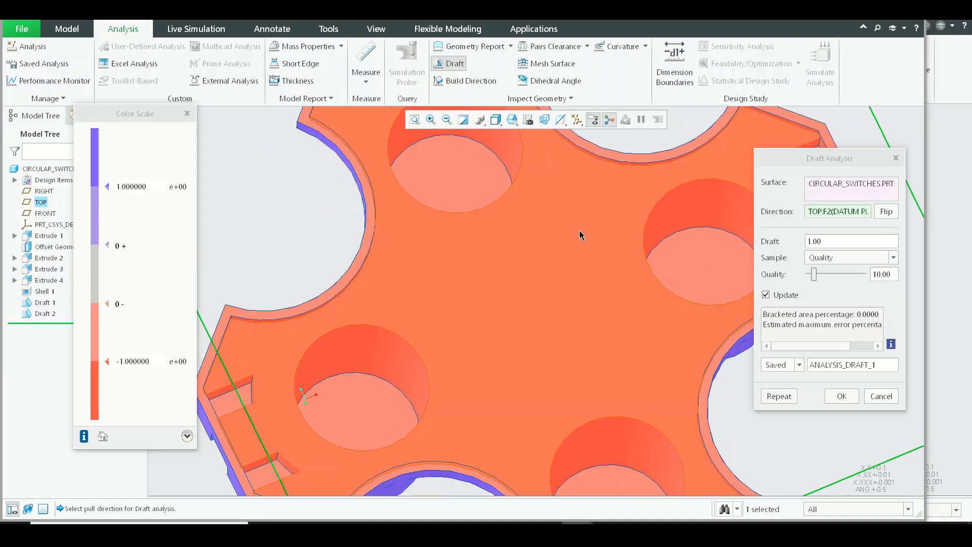
middle_drag(580, 234, 644, 365)
middle_click(653, 360)
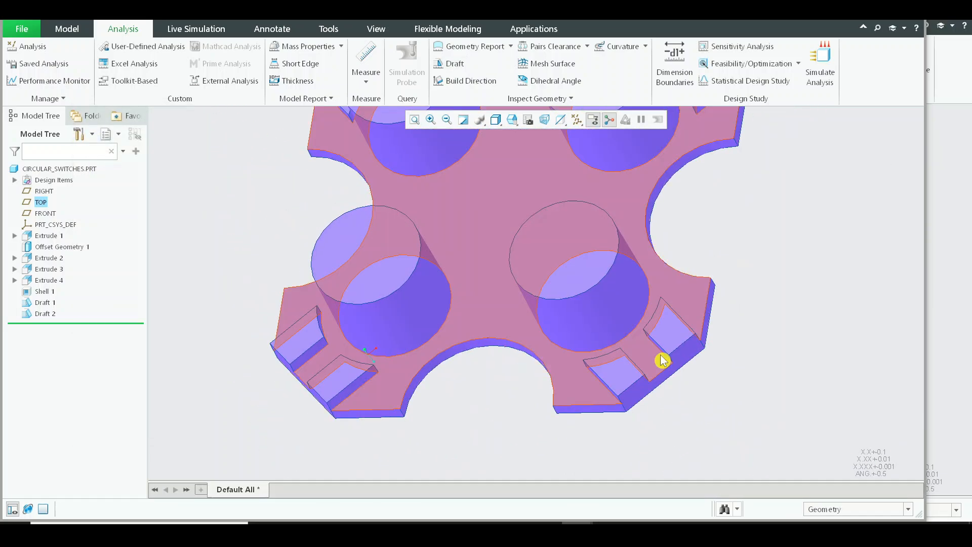
Step: Save the circular switches part and switch to the ASM0001.ASM assembly window
scroll(640, 341, up, 2)
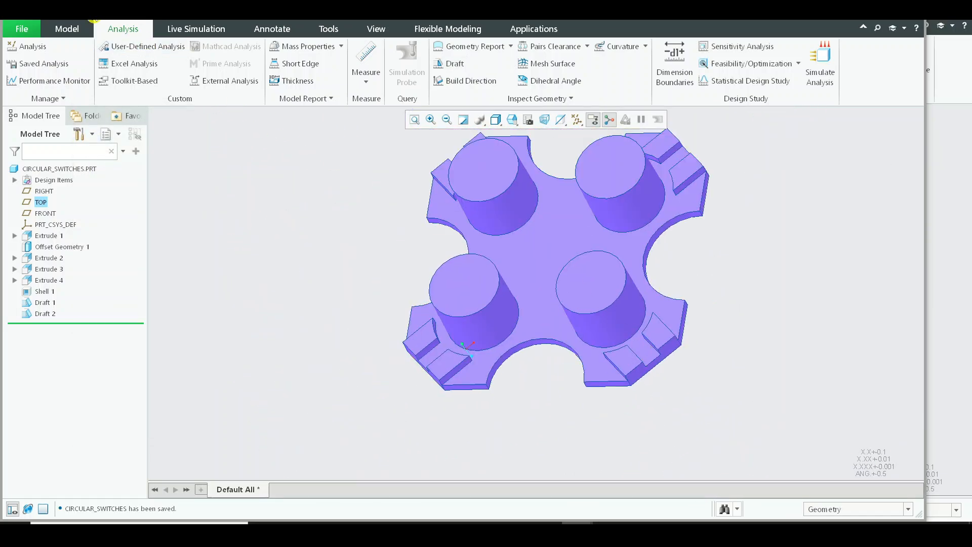
click(178, 19)
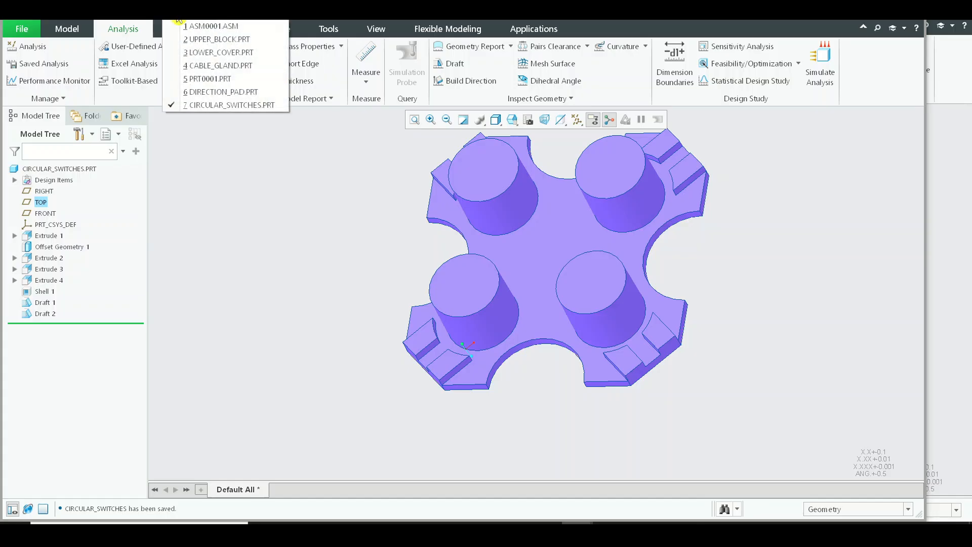
click(202, 32)
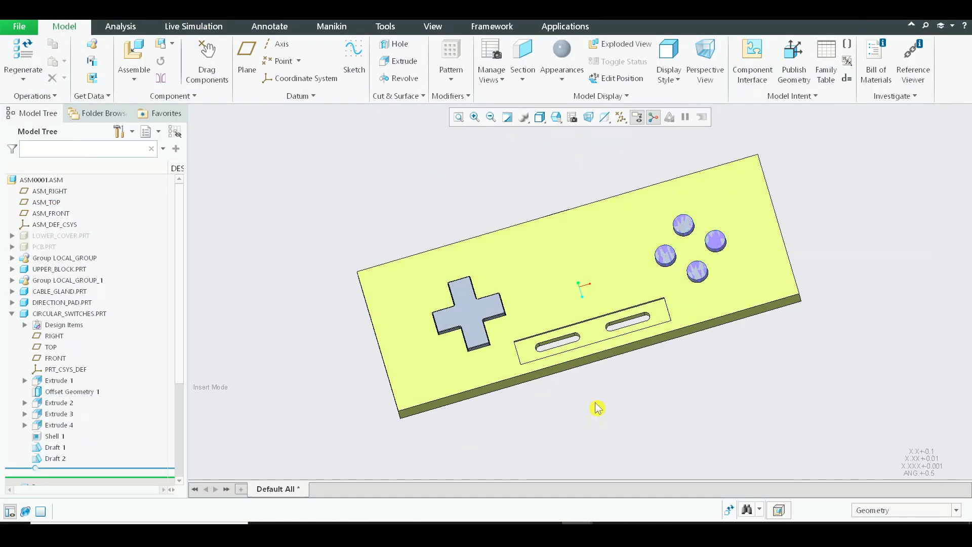
Step: Hide the saved analysis ANALYSIS_DRAFT_1 in the circular switches part and return to the ASM0001 assembly window in its default orientation
middle_drag(560, 309, 541, 352)
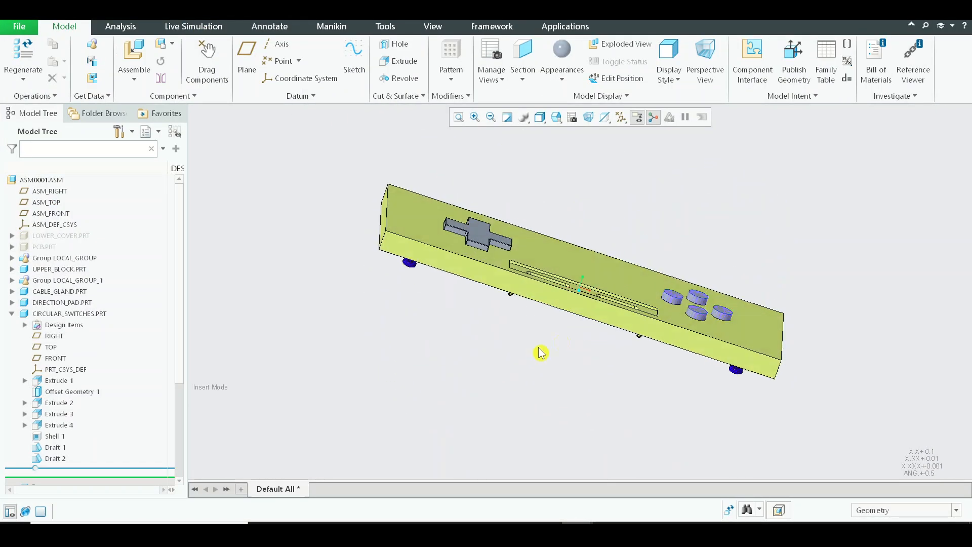
middle_drag(660, 295, 643, 339)
scroll(673, 304, down, 6)
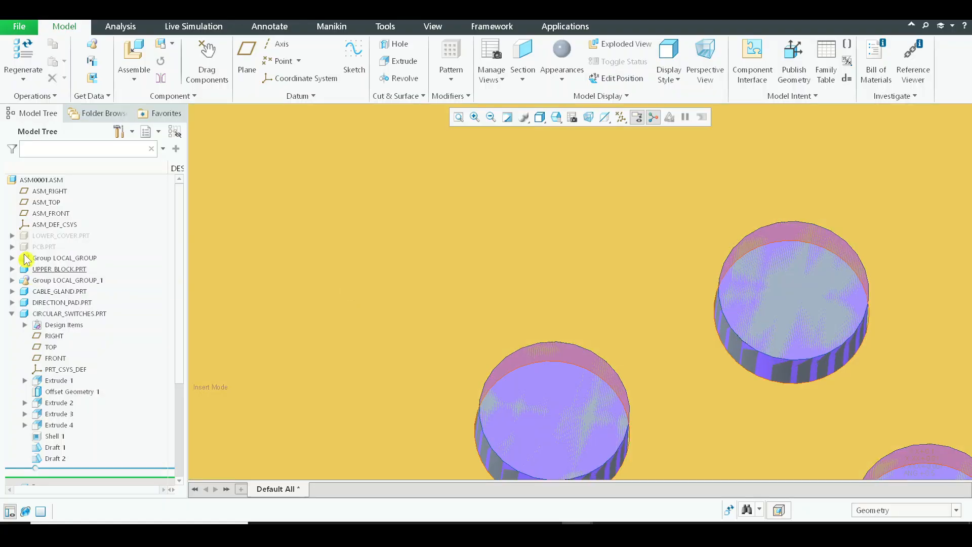
scroll(677, 263, up, 4)
key(alt+Tab)
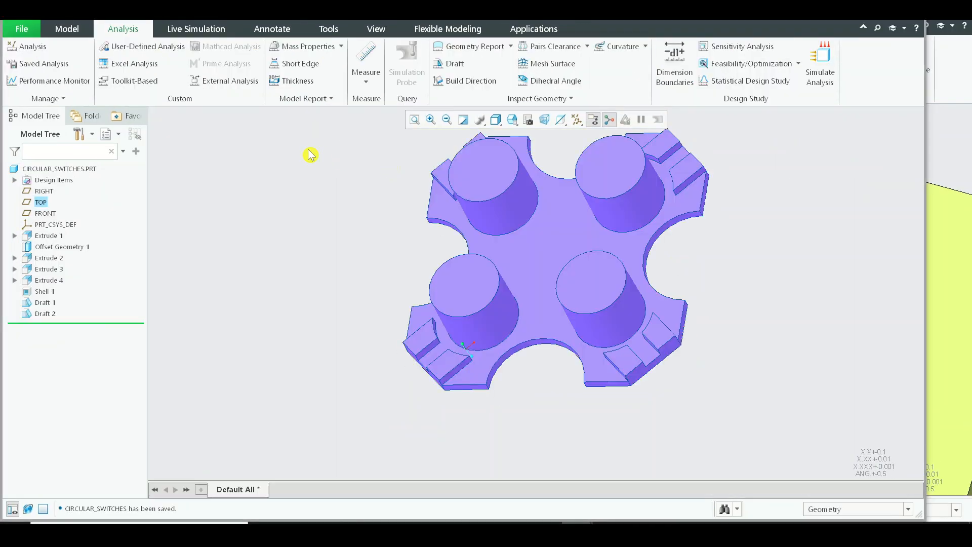
click(55, 67)
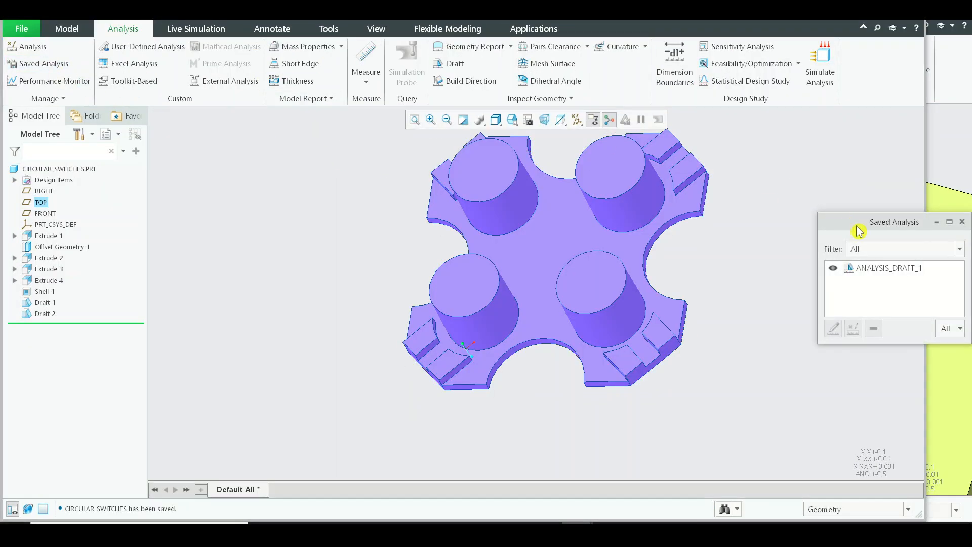
click(835, 269)
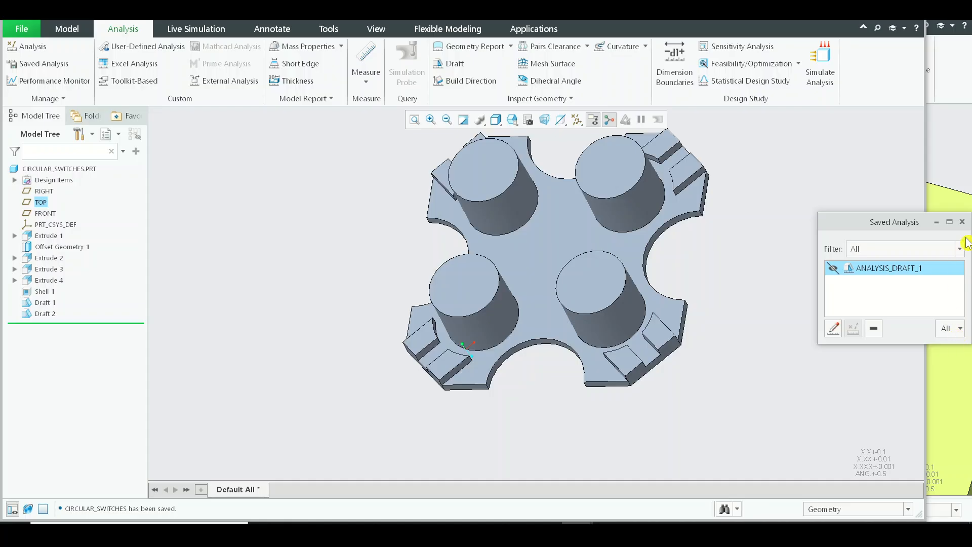
click(964, 221)
key(alt+Tab)
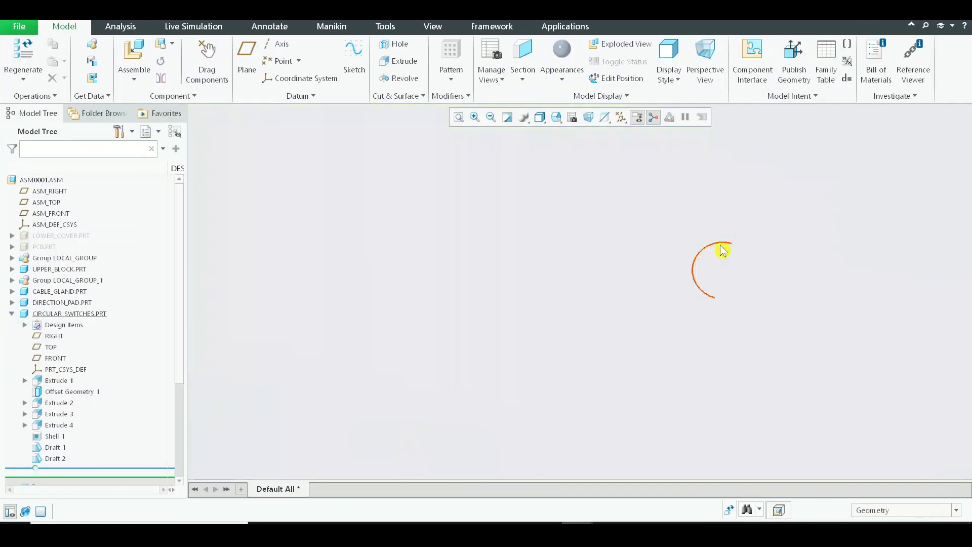
key(ctrl+d)
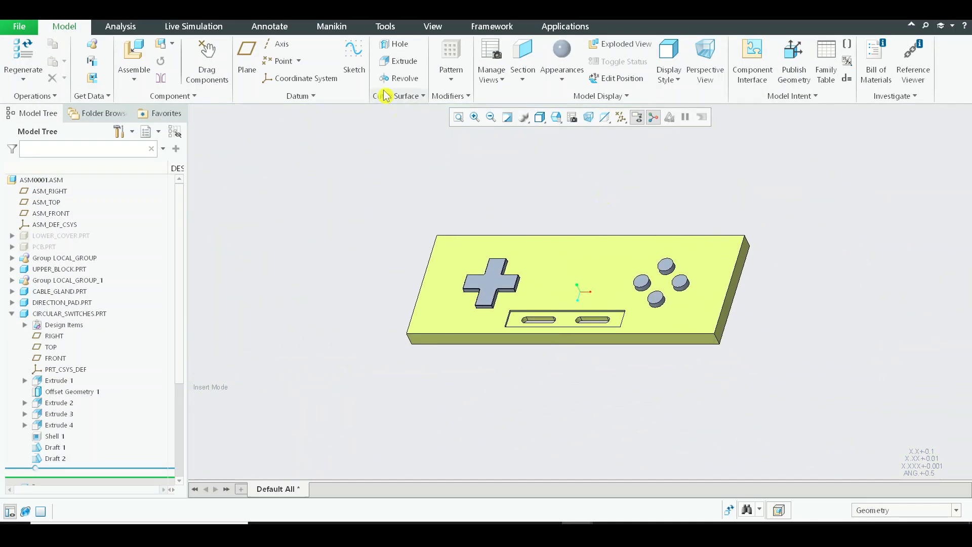
Step: Apply the red appearance from My Appearances to the direction pad part
click(432, 27)
click(130, 55)
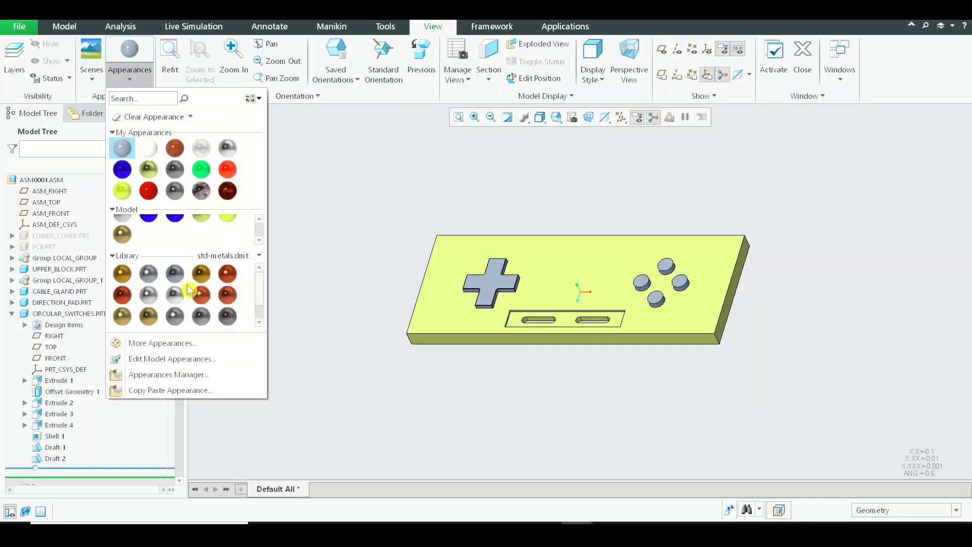
scroll(182, 271, up, 1)
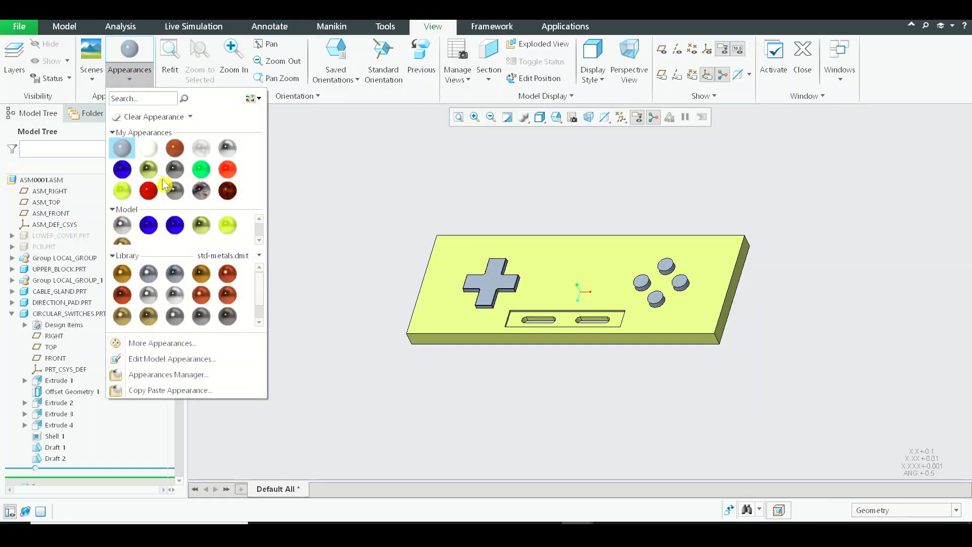
click(150, 192)
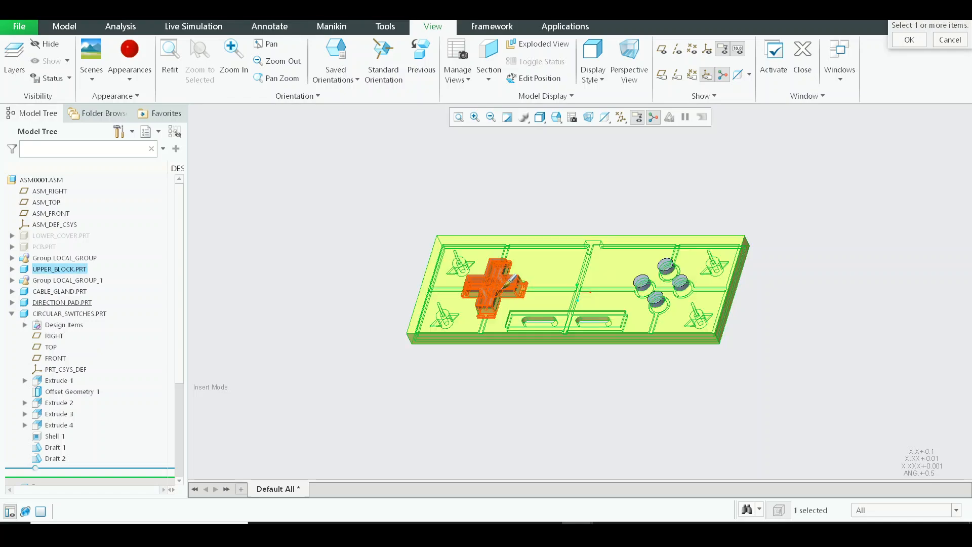
click(490, 283)
middle_click(512, 210)
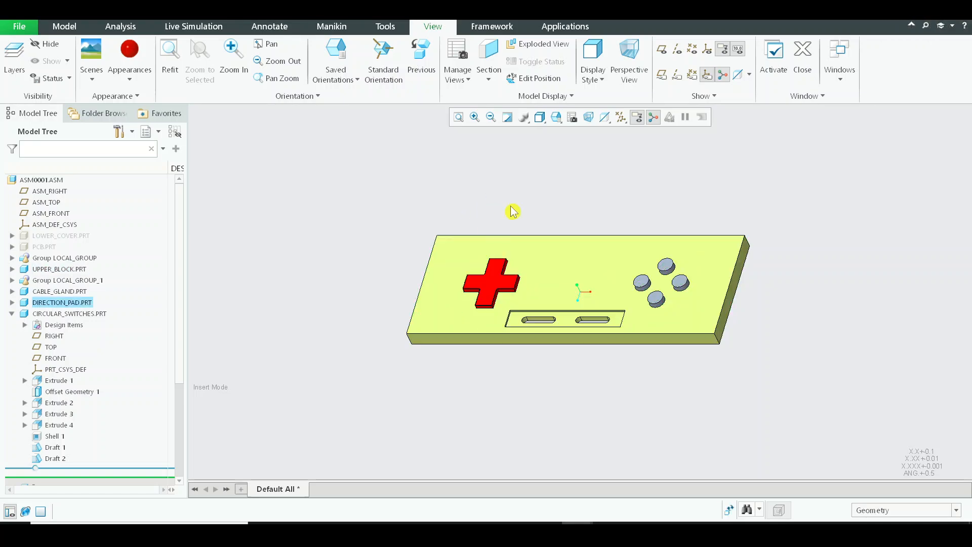
Step: Apply a dark grey metal appearance from the std-metals.dmt library to the direction pad part
click(130, 75)
scroll(216, 294, down, 1)
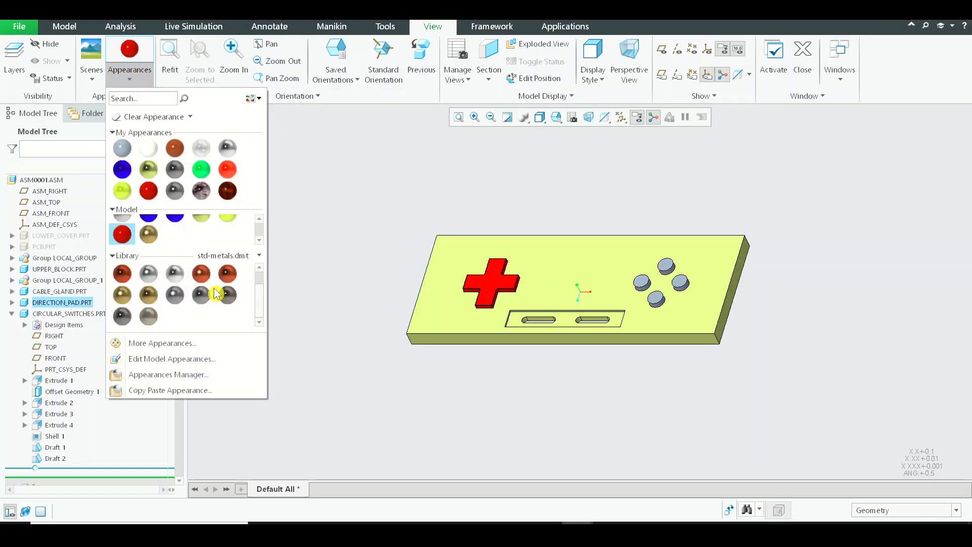
click(229, 297)
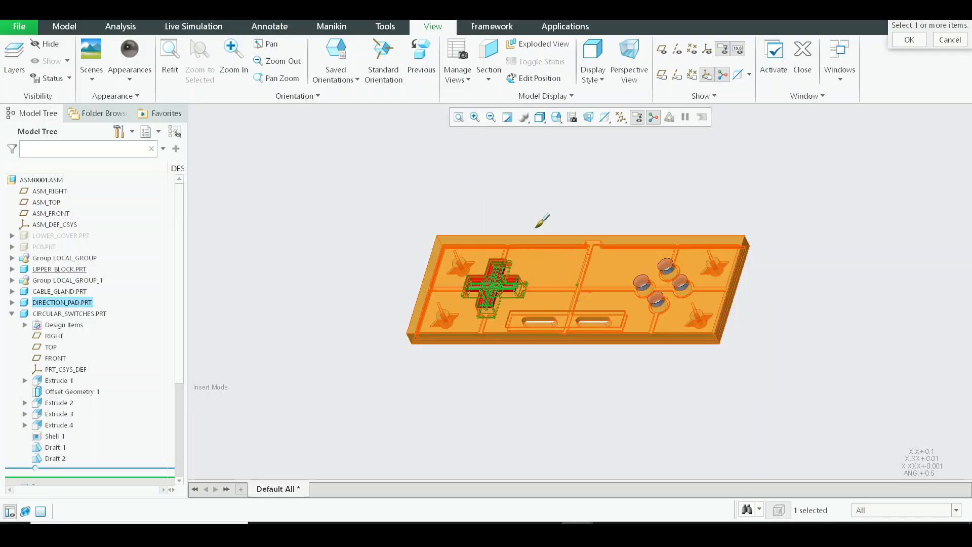
middle_click(521, 206)
scroll(499, 265, down, 3)
shift+middle_drag(626, 280, 496, 234)
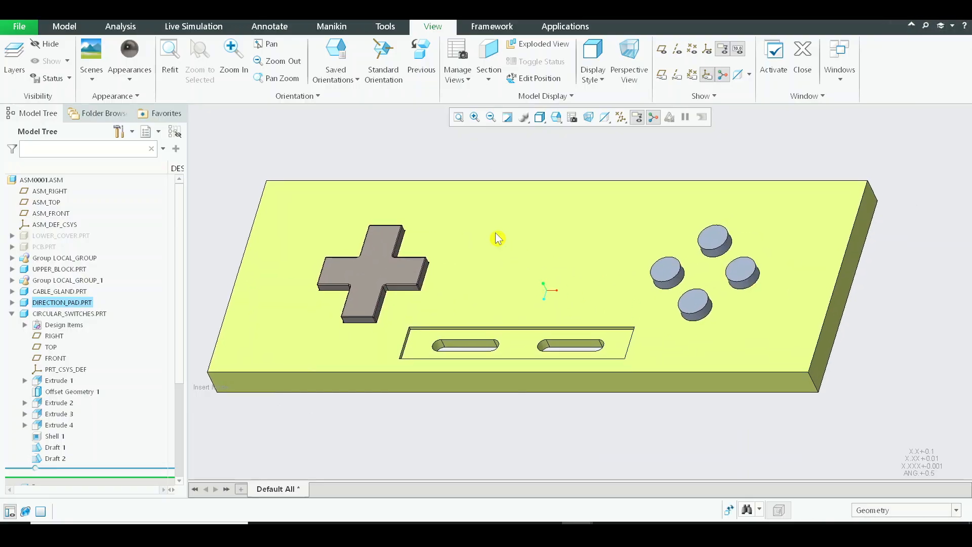
Step: Apply the light grey appearance already used in the model to the circular switches part
click(143, 74)
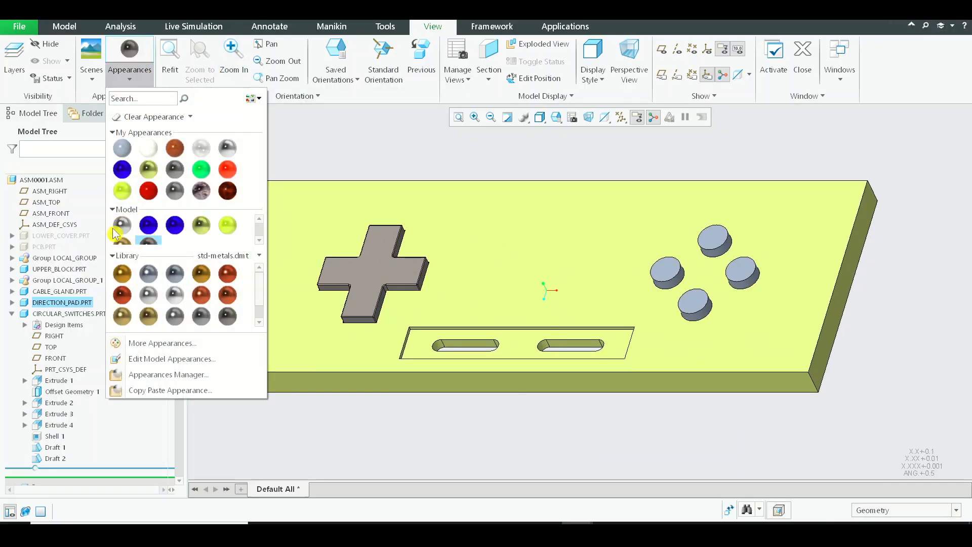
click(123, 226)
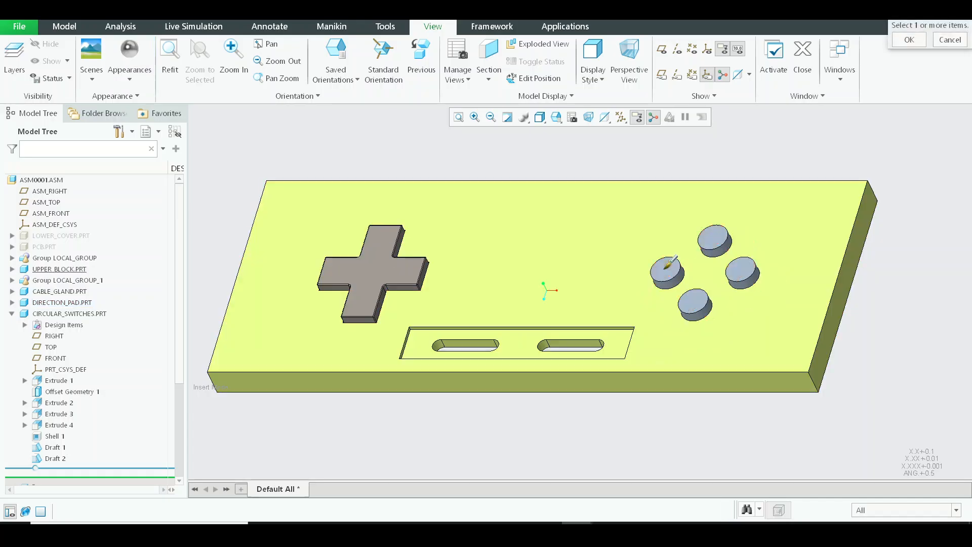
middle_click(735, 170)
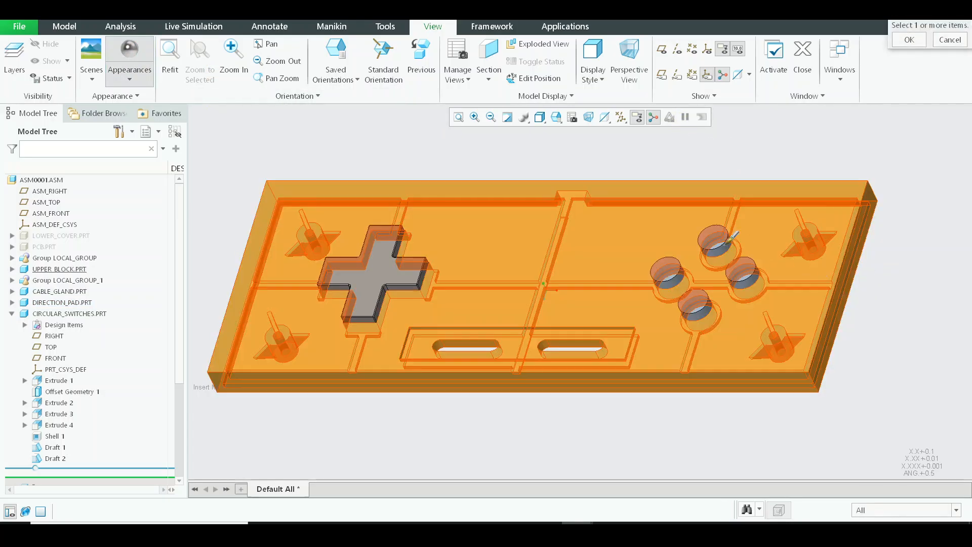
click(717, 236)
middle_click(812, 152)
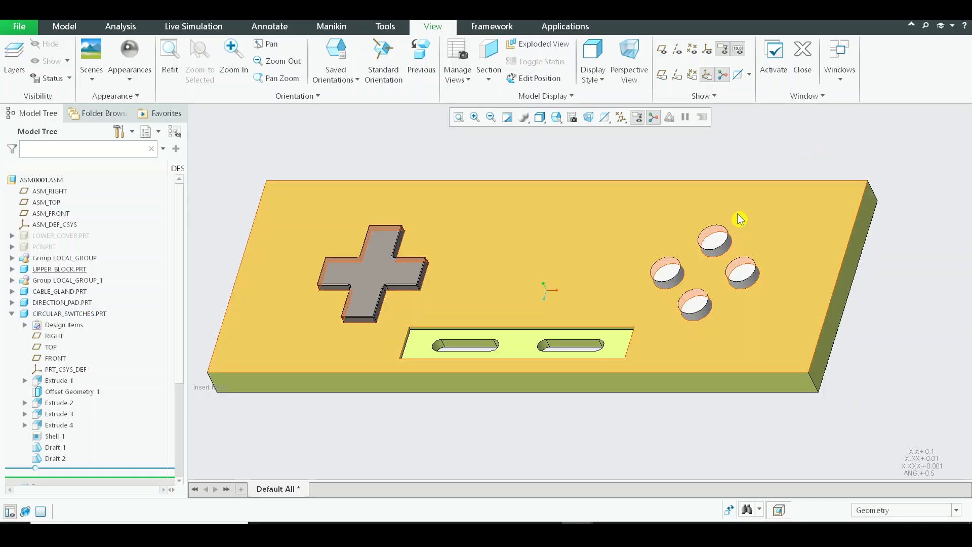
Step: Reset the assembly to its default orientation and unhide the lower cover and PCB
key(ctrl+d)
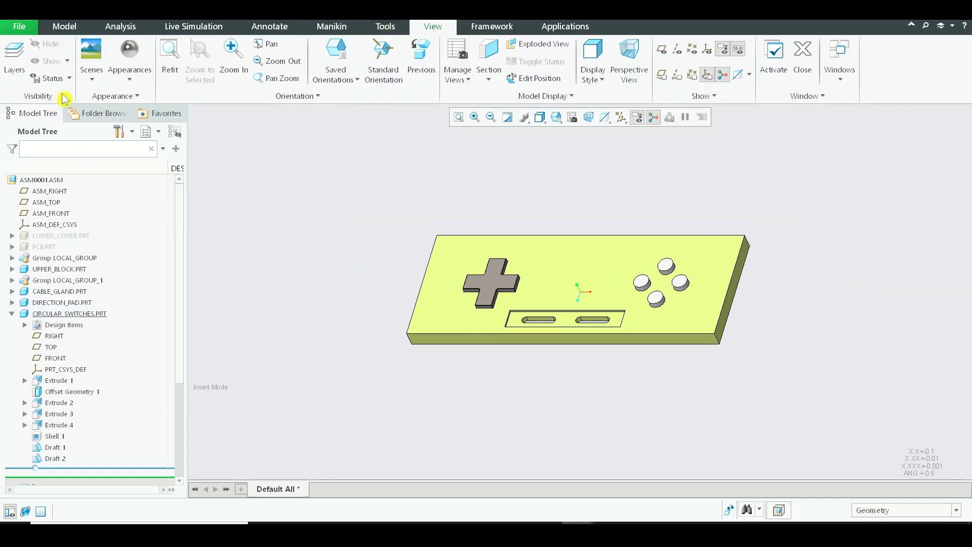
click(65, 118)
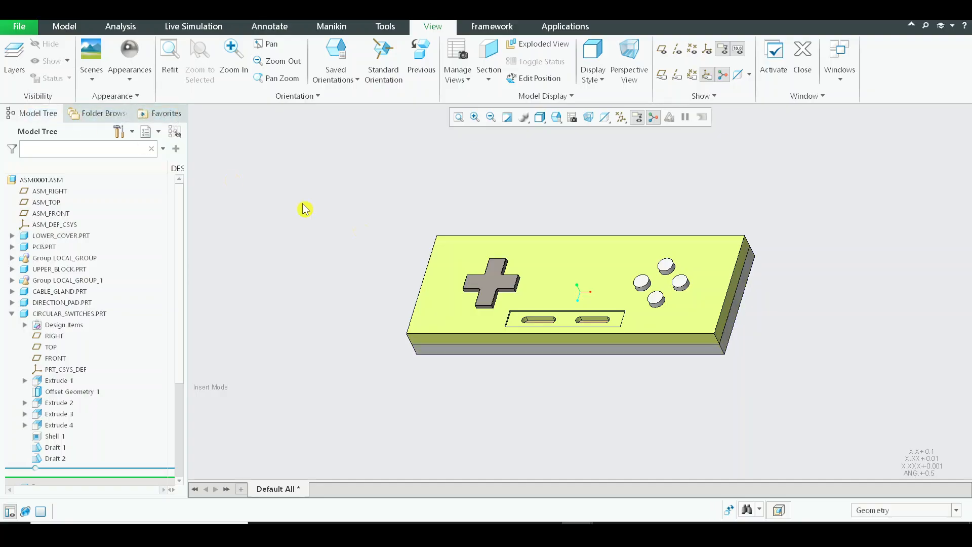
Step: Examine the complete controller from several sides, including the direction pad, the switches and the corner seam between the two covers
middle_drag(304, 208, 492, 207)
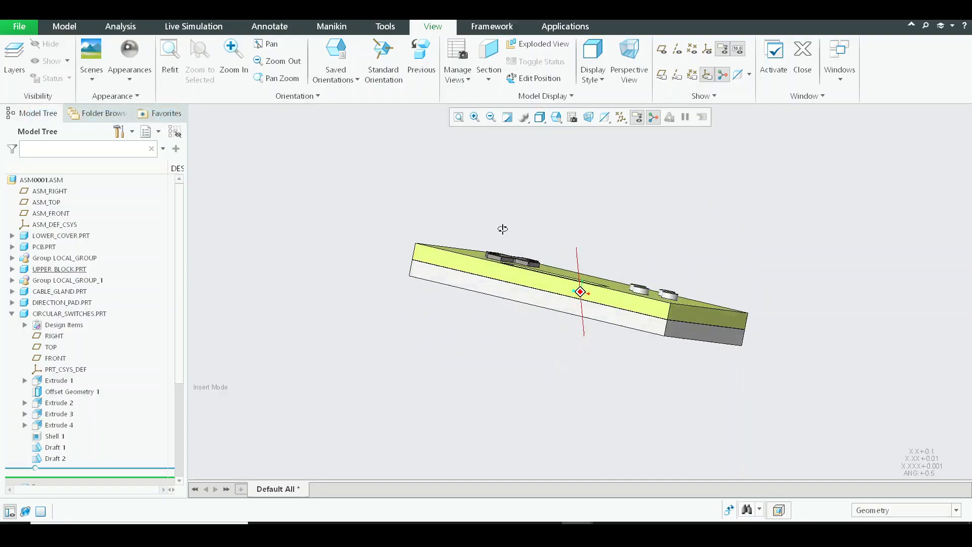
scroll(522, 305, up, 5)
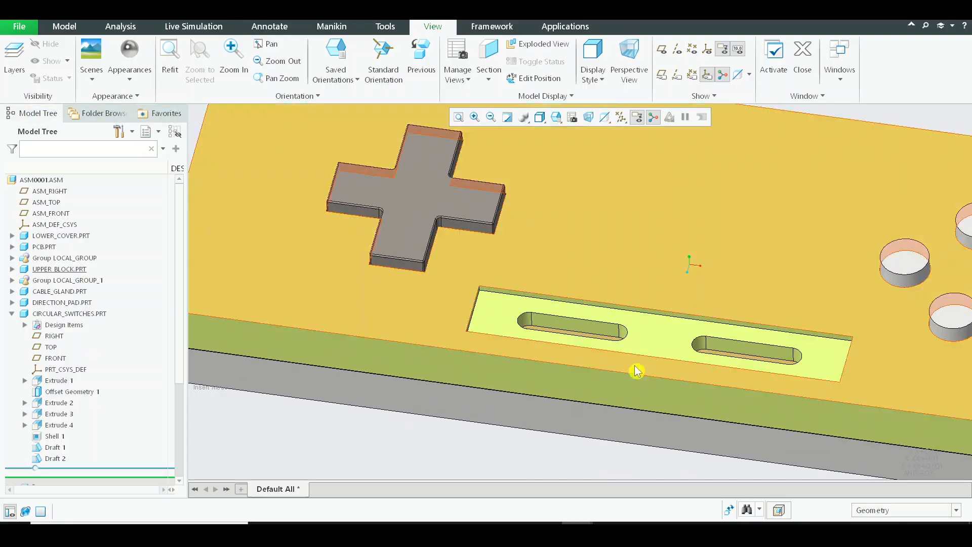
scroll(637, 372, down, 4)
middle_drag(448, 237, 534, 339)
middle_drag(602, 316, 382, 348)
scroll(374, 347, up, 5)
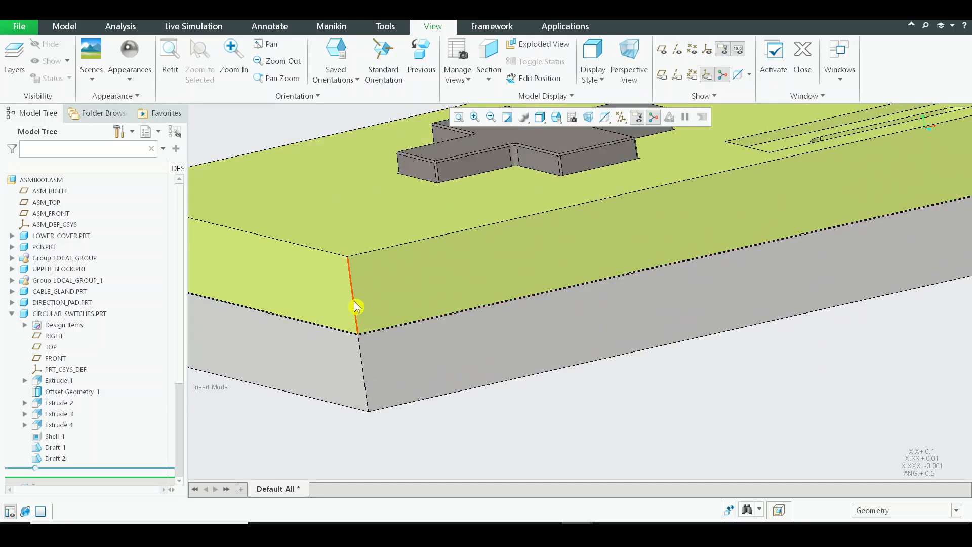
scroll(457, 365, down, 5)
middle_drag(621, 326, 550, 341)
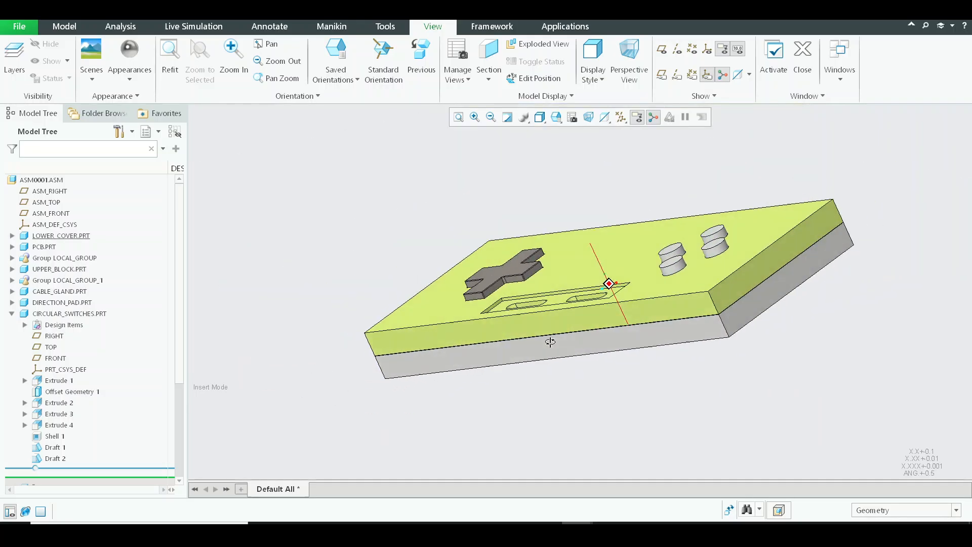